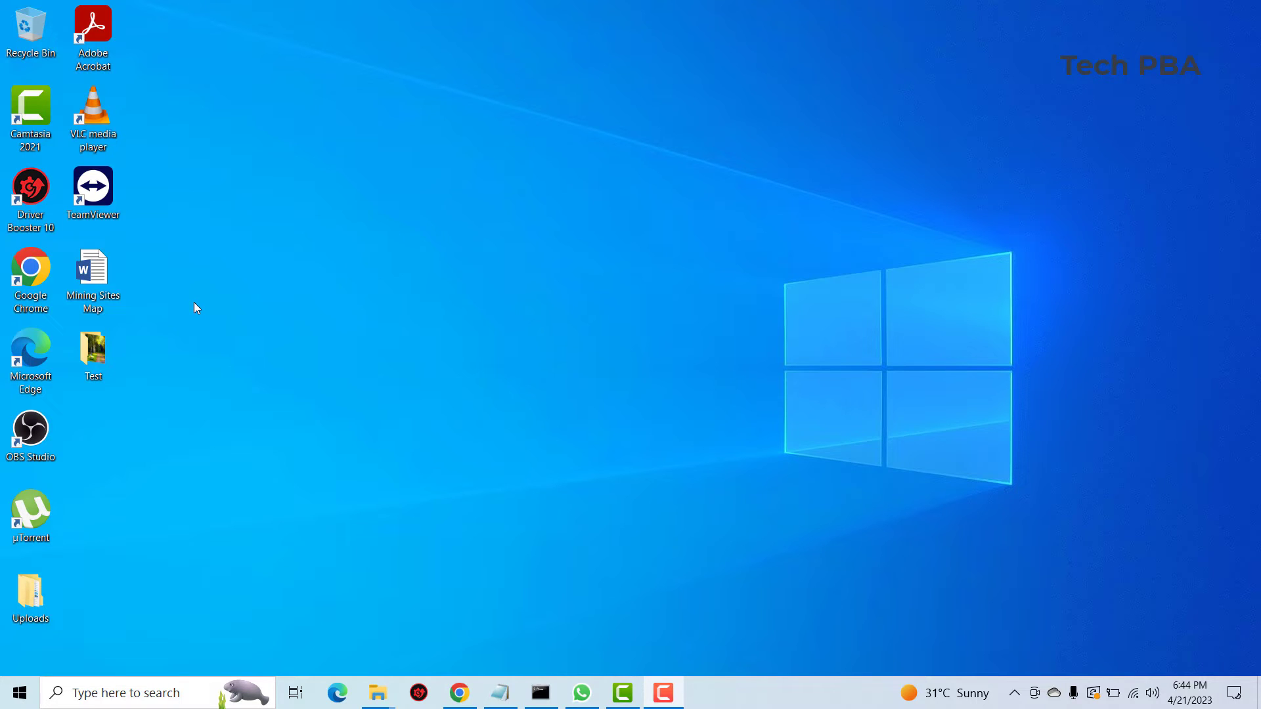
In the Test folder, select the Image photo and bring up its Open with app choices.
{"action": "double_click", "coordinate": [87, 353]}
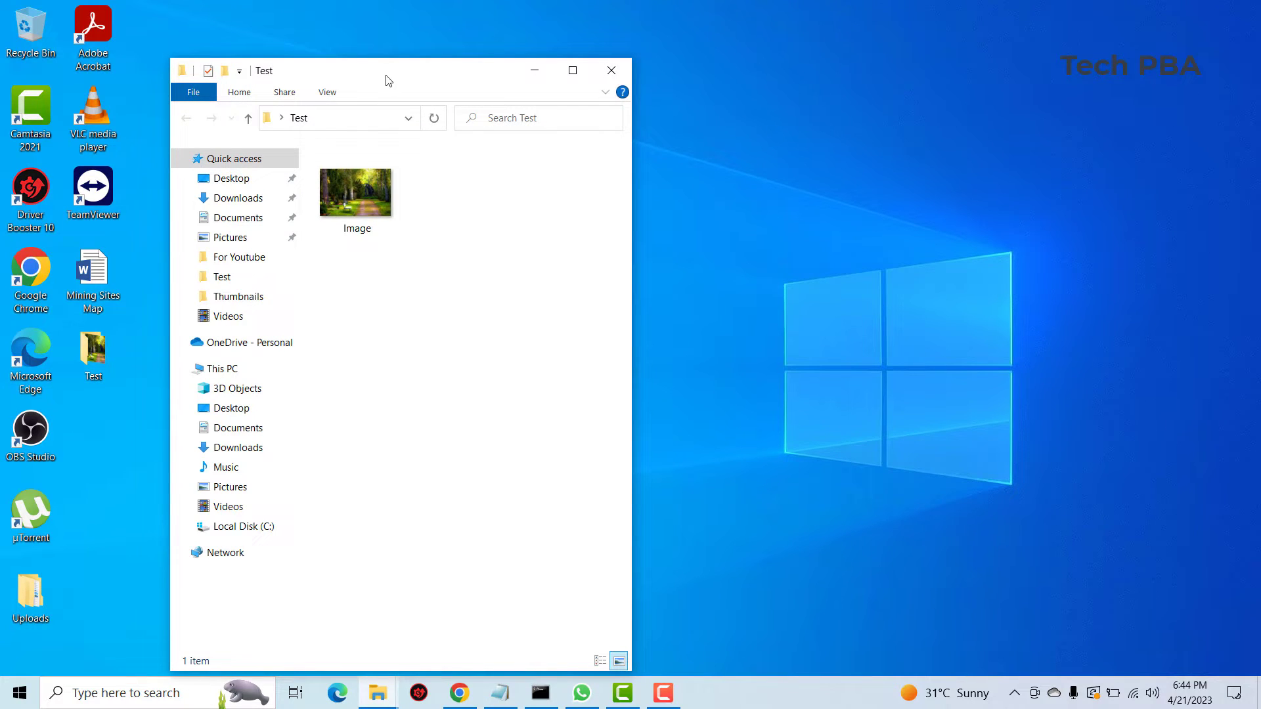
{"action": "left_click_drag", "start_coordinate": [387, 78], "coordinate": [359, 42]}
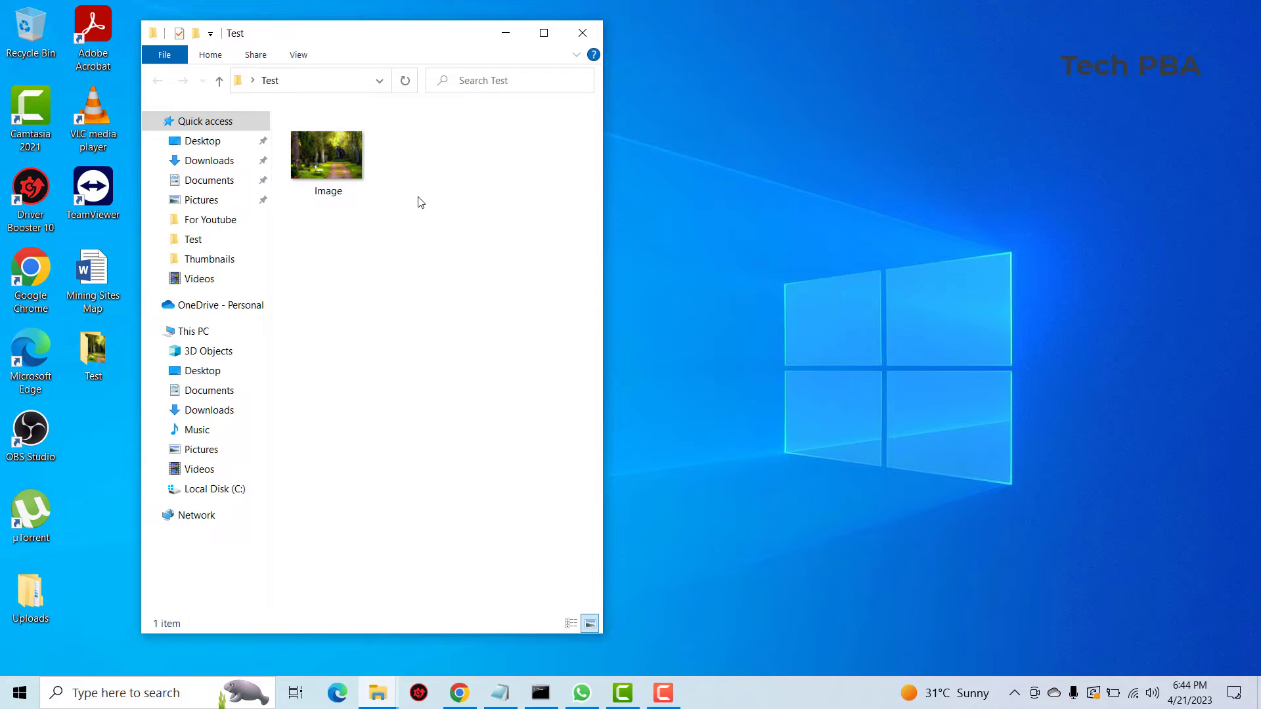
{"action": "left_click", "coordinate": [329, 161]}
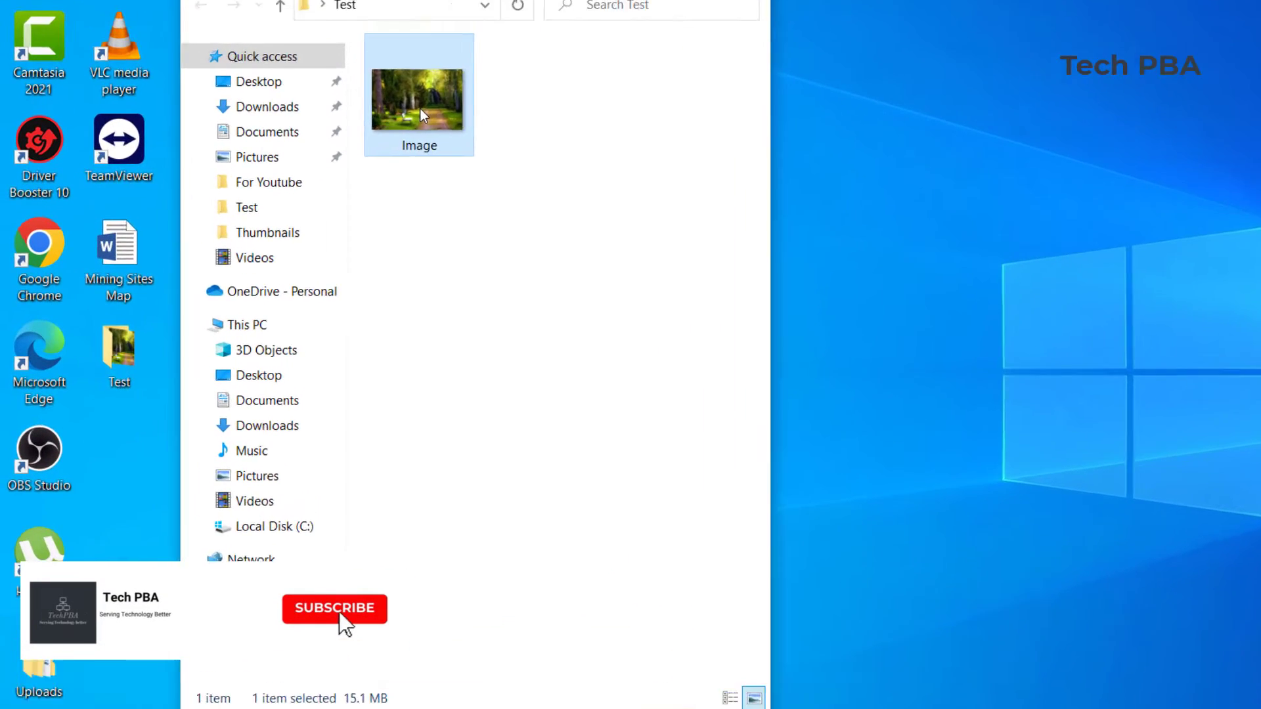
{"action": "right_click", "coordinate": [421, 115]}
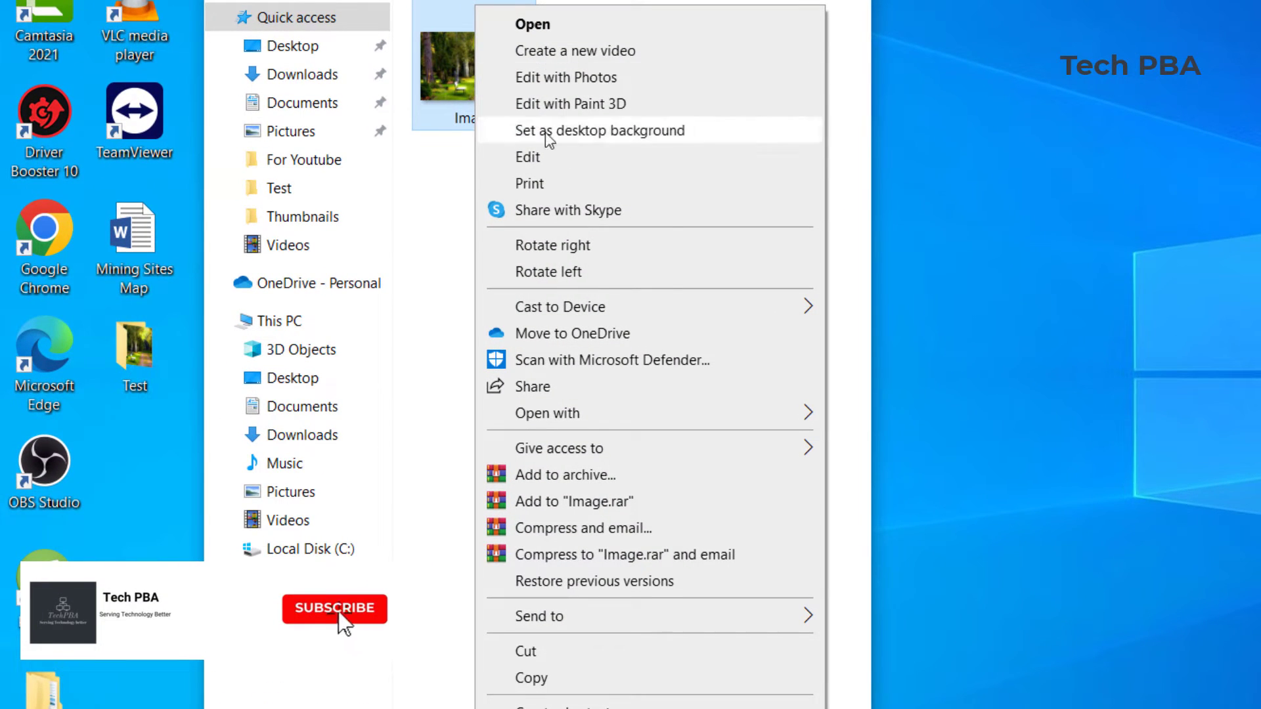
{"action": "mouse_move", "coordinate": [679, 418]}
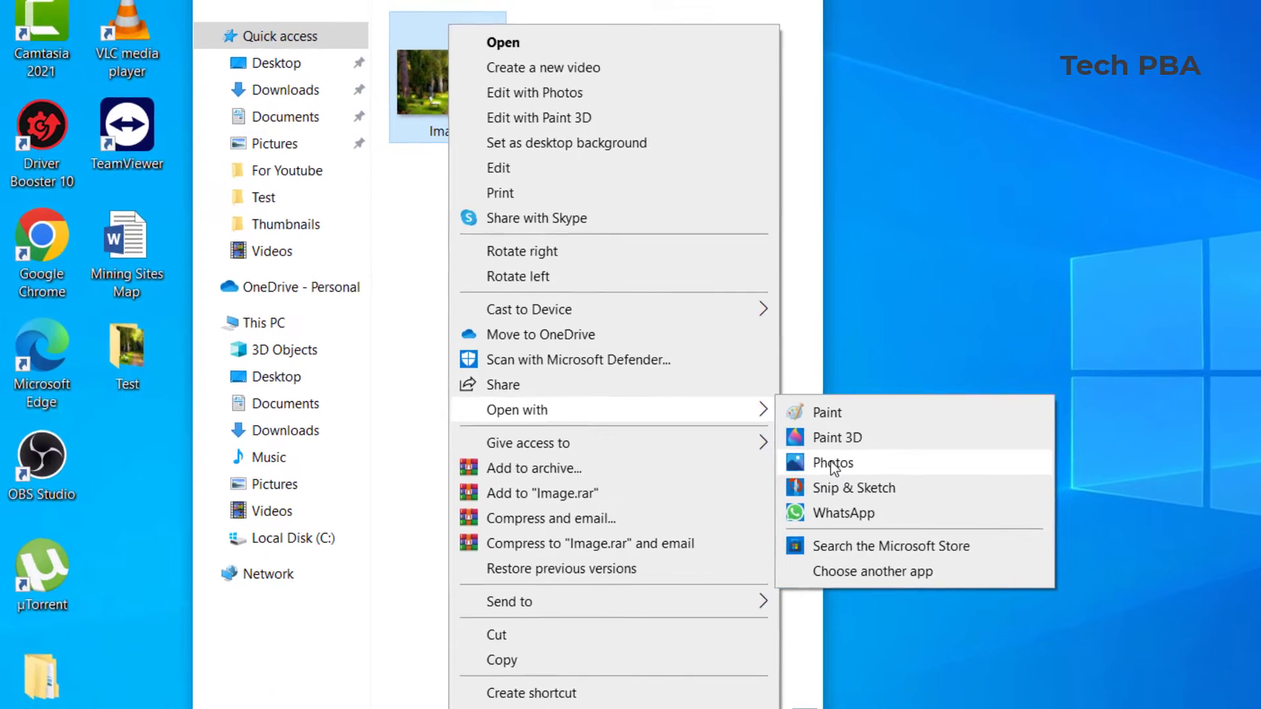
Open Image.jpeg in Photos and bring up its Resize image dialog, estimating 8.2 MB.
{"action": "left_click", "coordinate": [895, 473]}
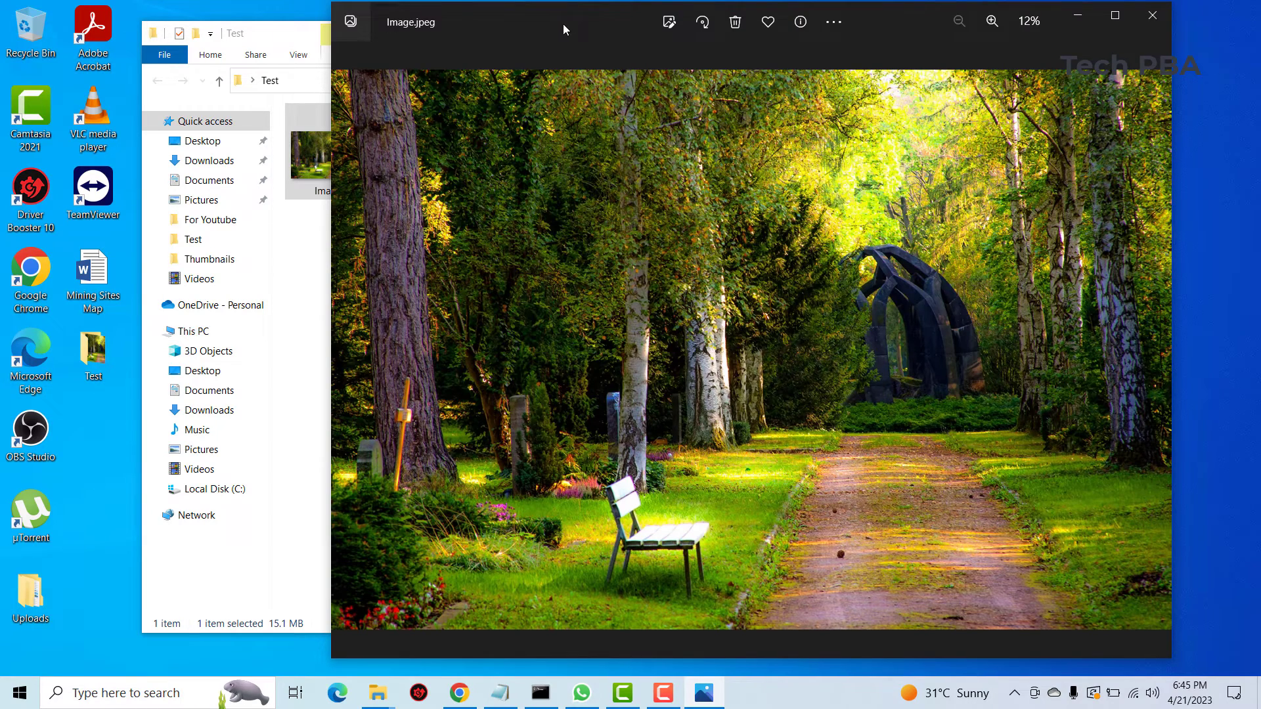
{"action": "left_click_drag", "start_coordinate": [571, 18], "coordinate": [365, 25]}
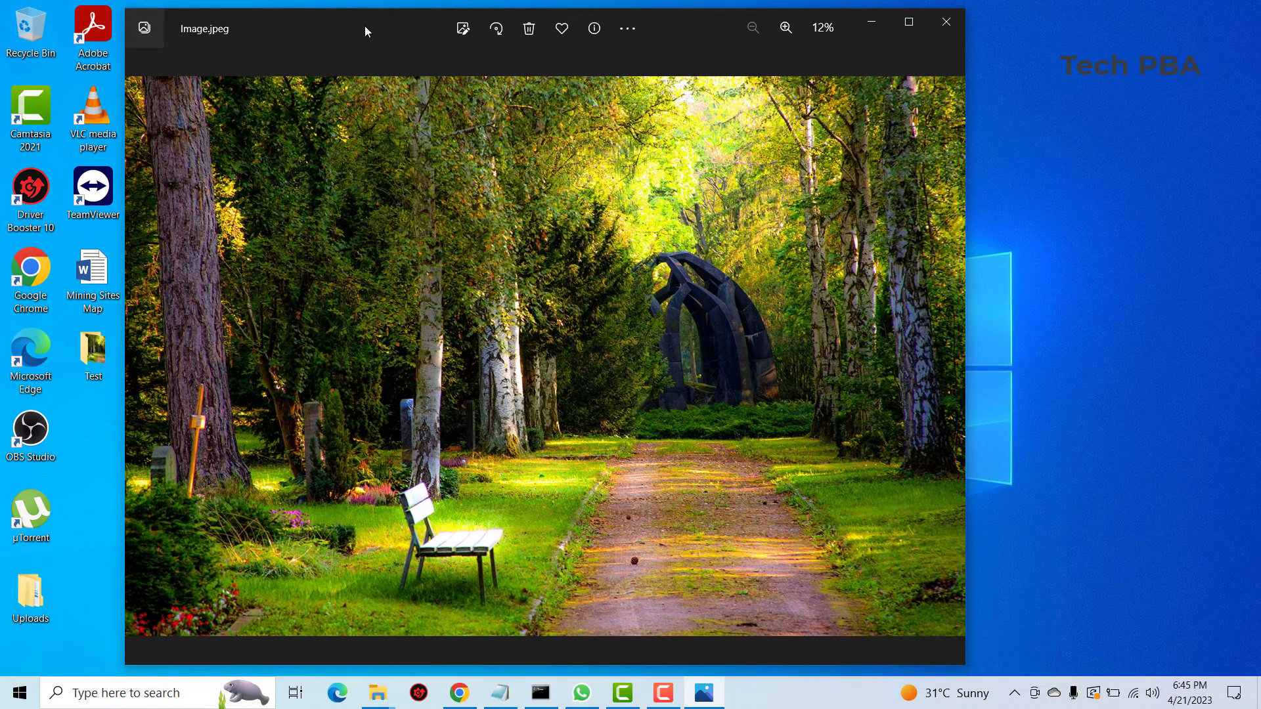
{"action": "left_click", "coordinate": [627, 29]}
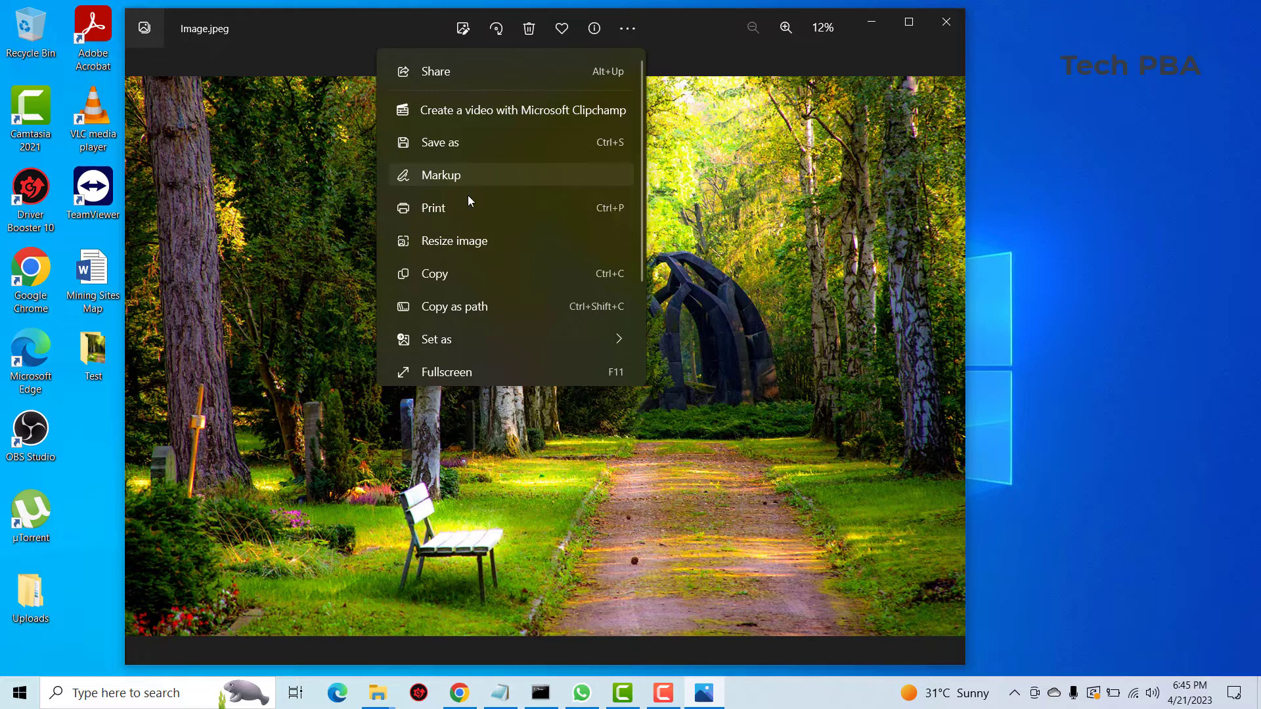
{"action": "left_click", "coordinate": [460, 247]}
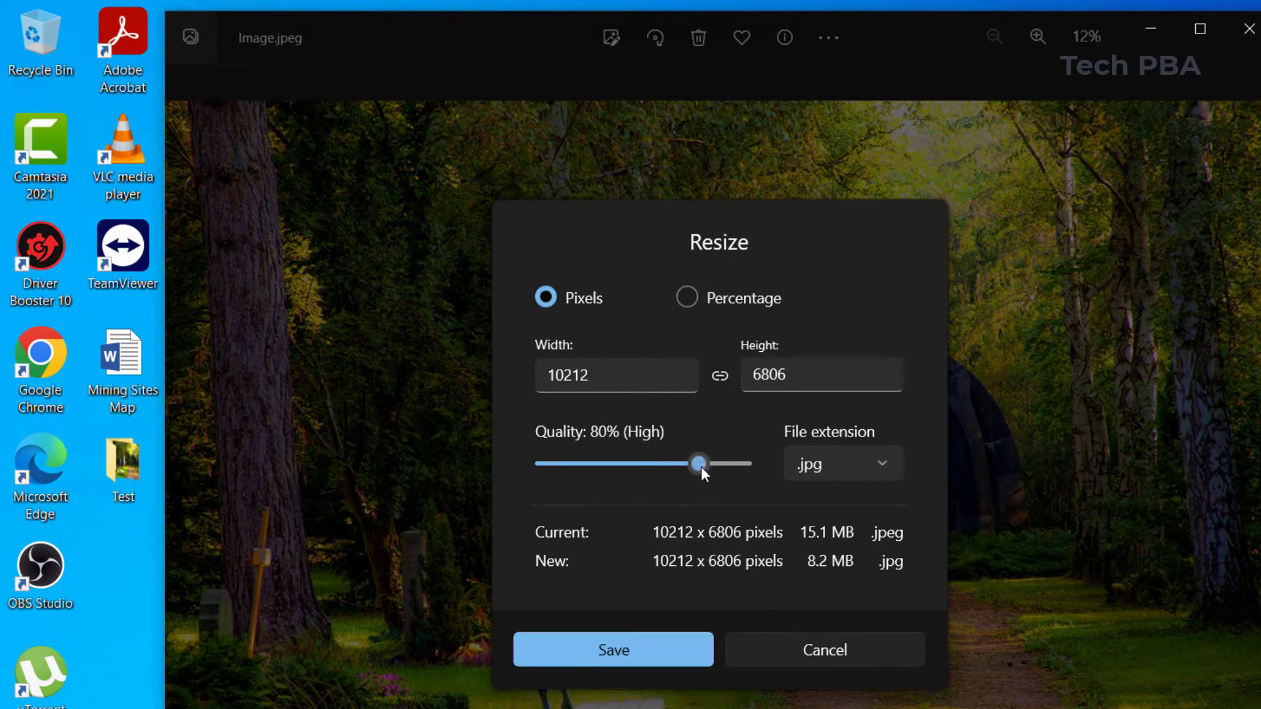
Lower quality to about 21% and resize to 30 percent, giving 3064 x 2042 pixels, 526.1 KB.
{"action": "mouse_move", "coordinate": [702, 467]}
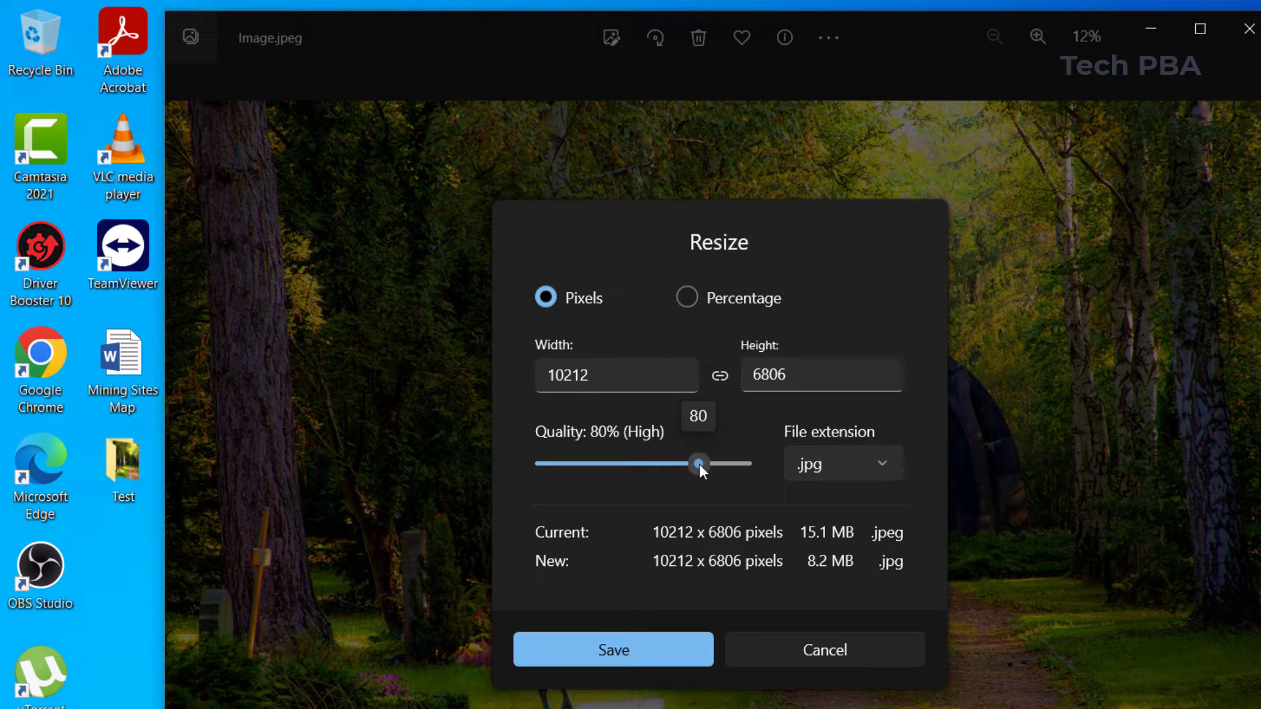
{"action": "left_click_drag", "start_coordinate": [699, 464], "coordinate": [570, 463]}
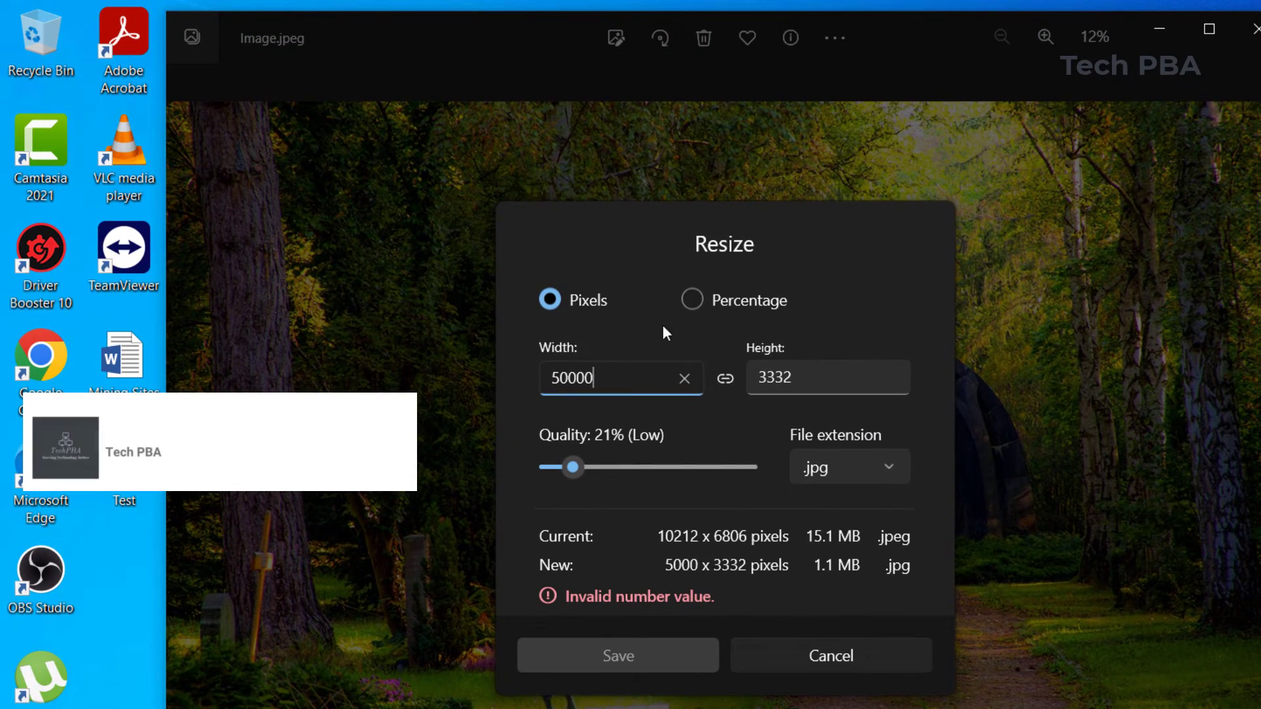
{"action": "left_click", "coordinate": [694, 300]}
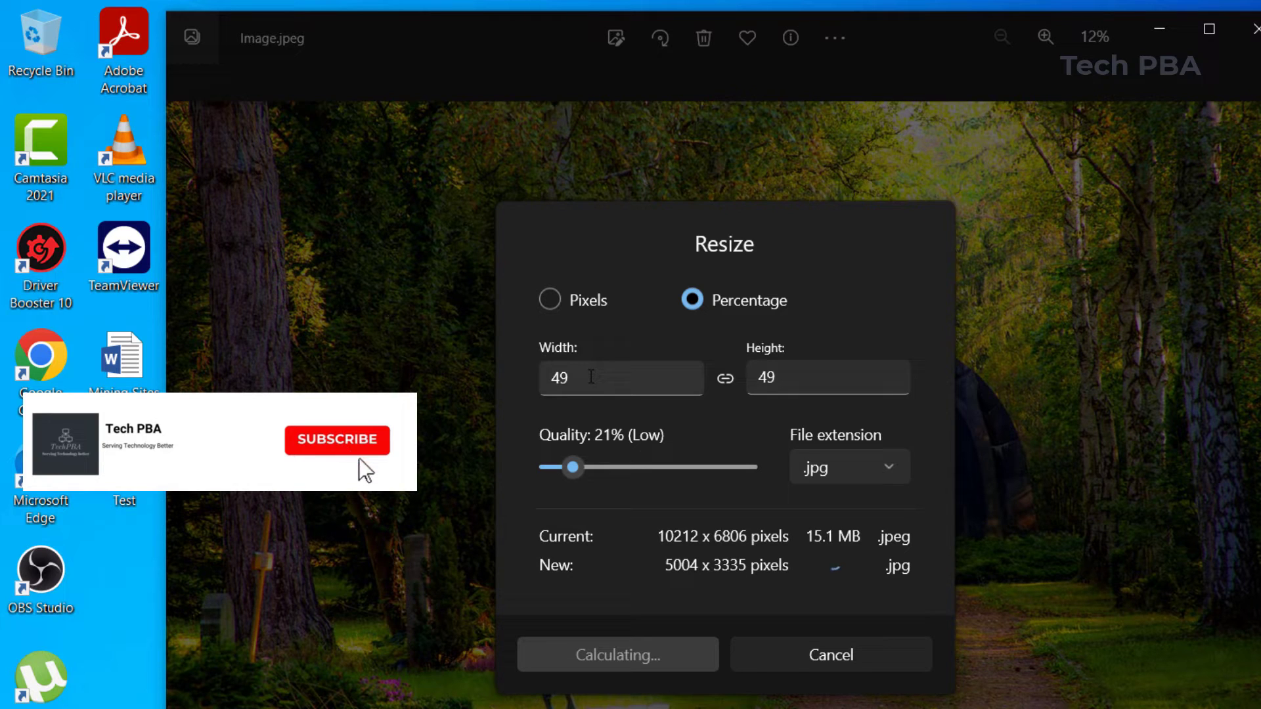
{"action": "left_click", "coordinate": [591, 377]}
{"action": "double_click", "coordinate": [591, 376]}
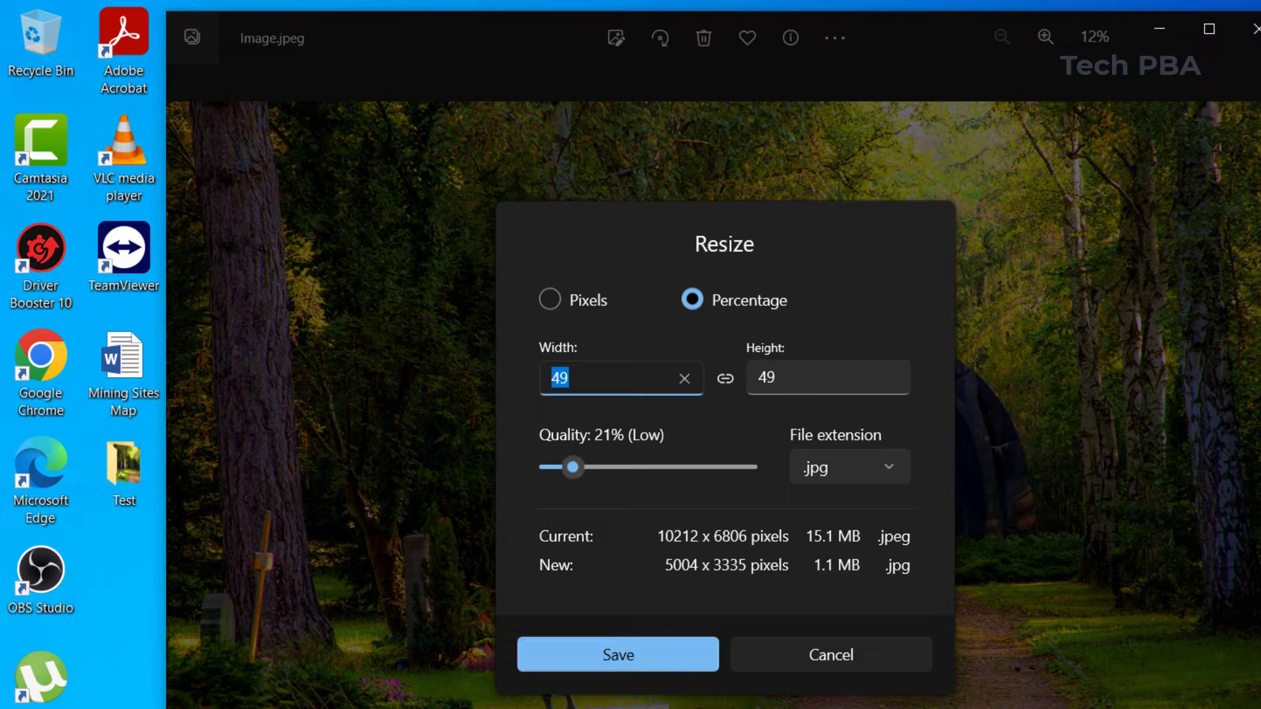
{"action": "type", "text": "30"}
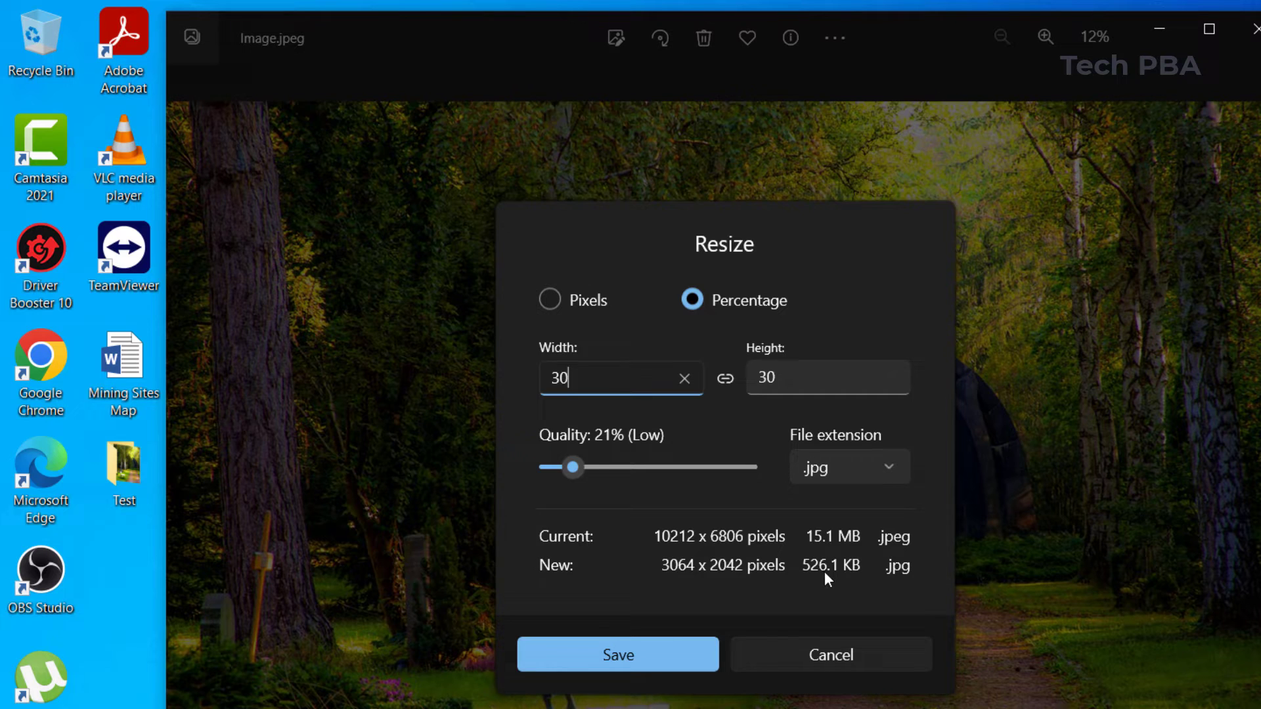
Save the resized copy as Image.jpg in the Pictures\Saved folder.
{"action": "left_click", "coordinate": [633, 656]}
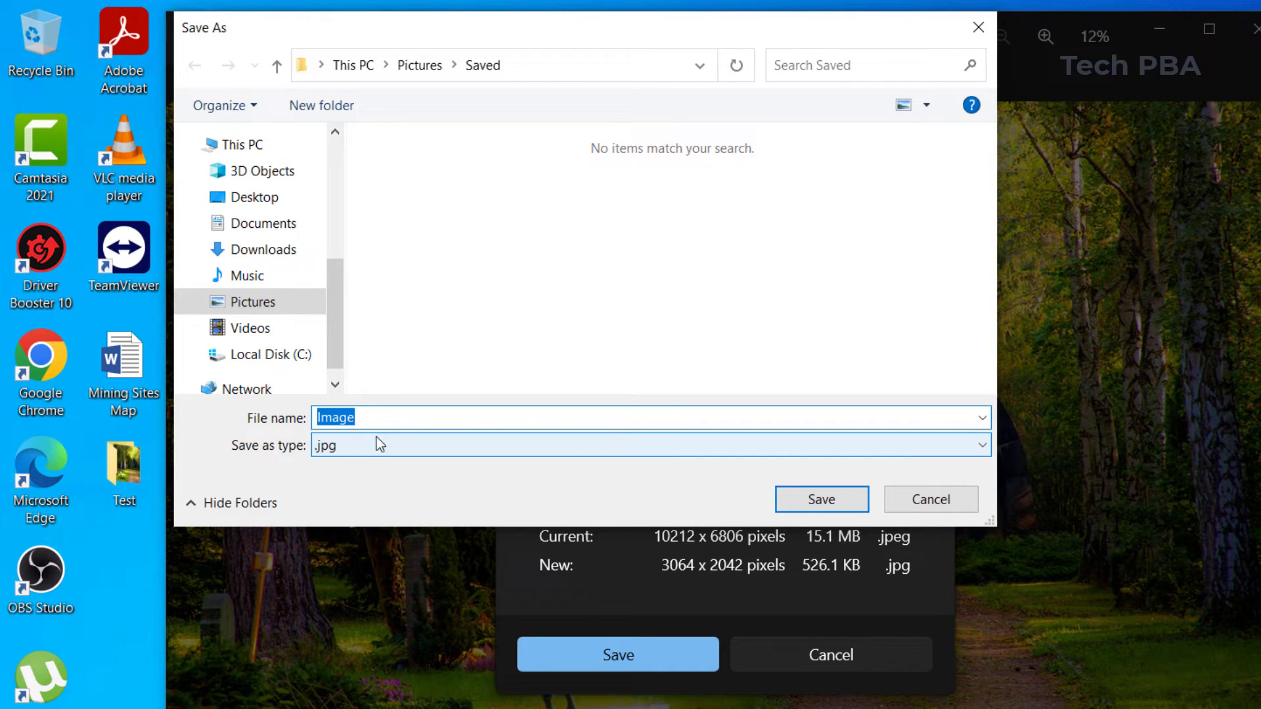
{"action": "left_click", "coordinate": [541, 258]}
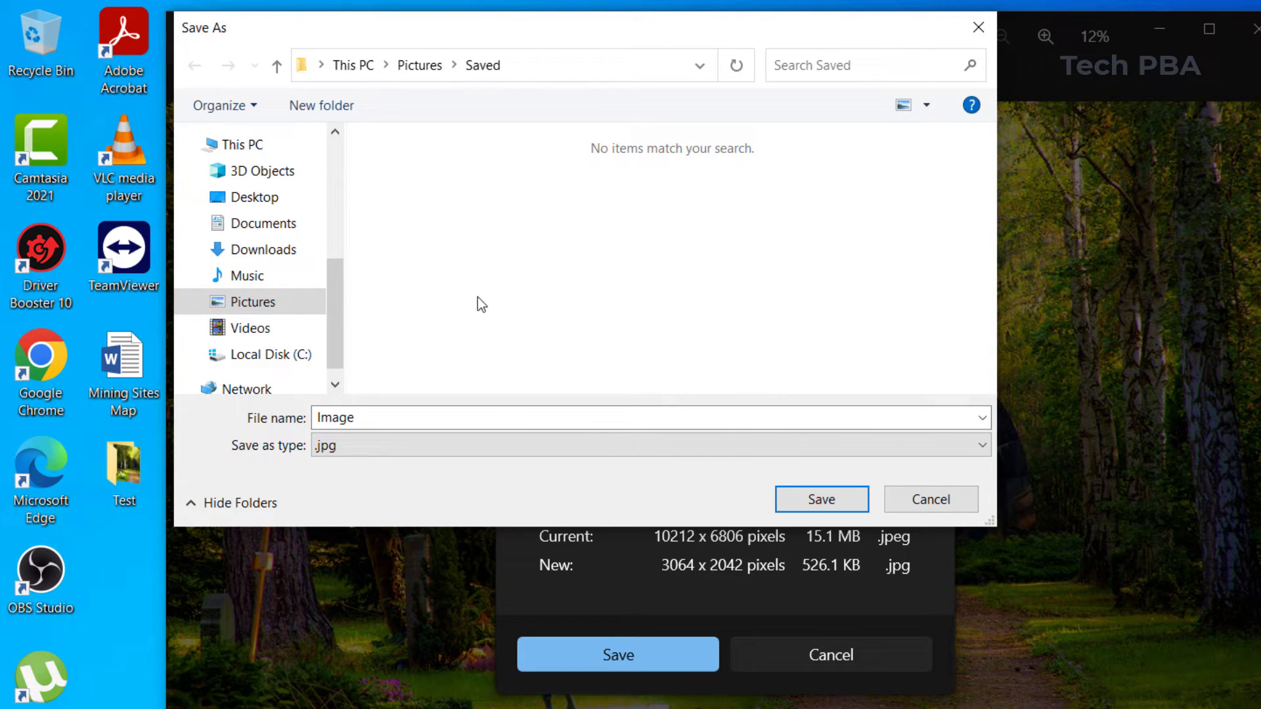
{"action": "left_click", "coordinate": [812, 500]}
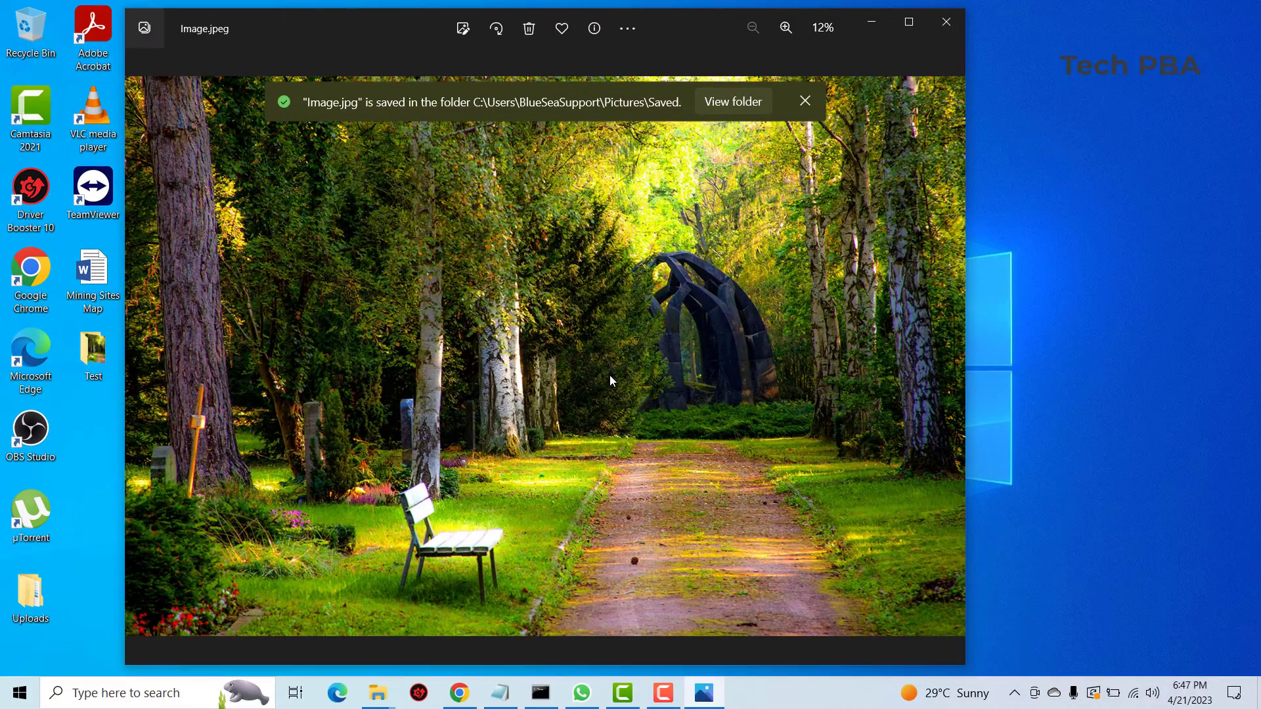
Close Photos, then select and open the 526 KB resized Image from Pictures\Saved.
{"action": "left_click", "coordinate": [944, 23]}
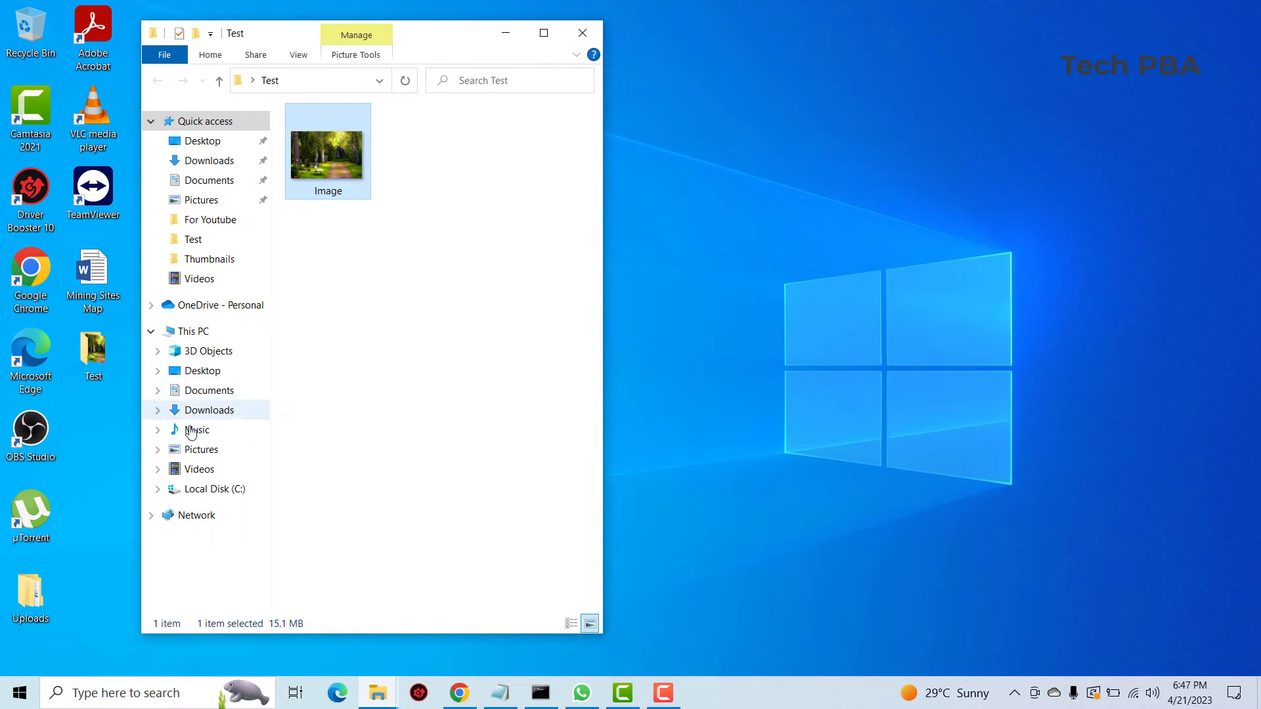
{"action": "left_click", "coordinate": [201, 450]}
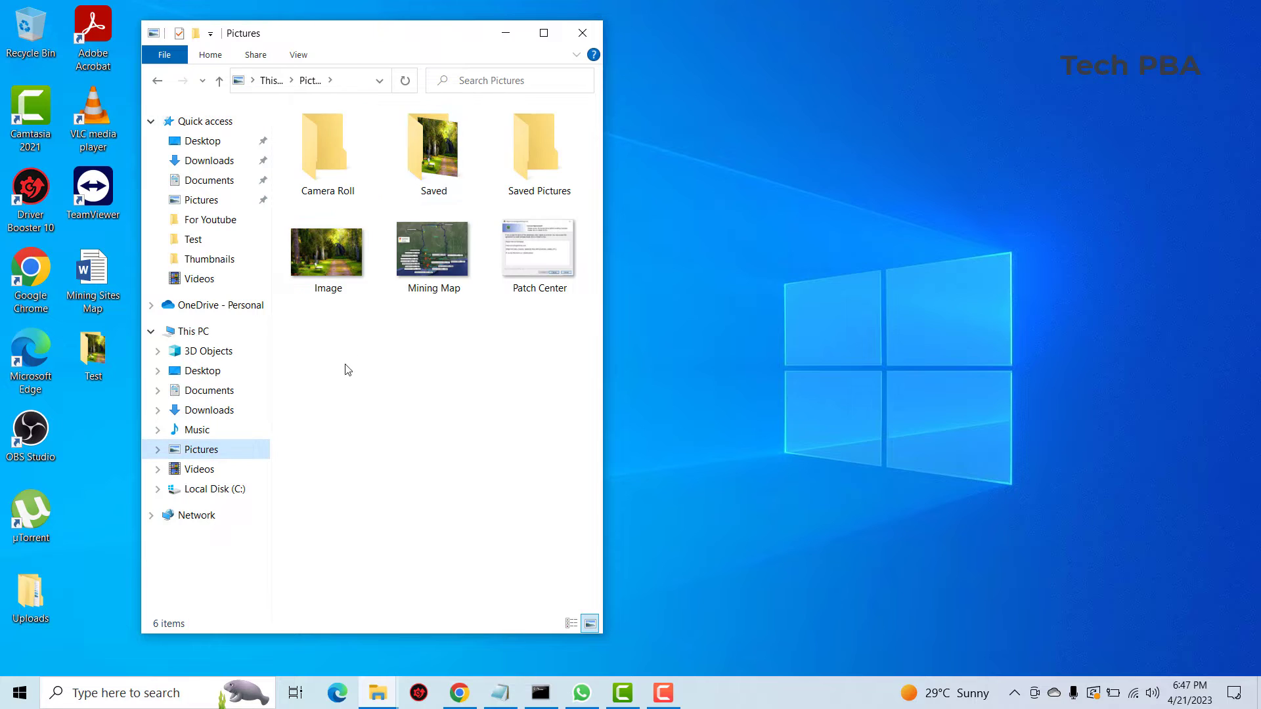
{"action": "left_click", "coordinate": [420, 170]}
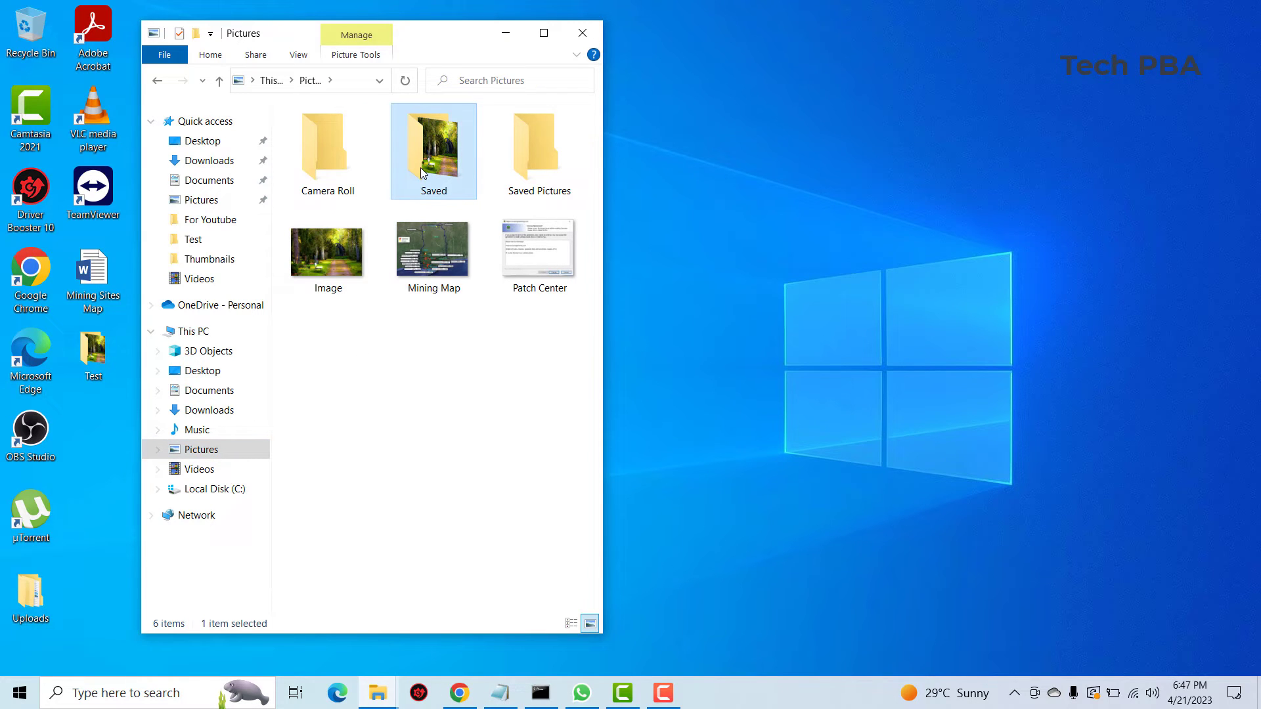
{"action": "double_click", "coordinate": [420, 168]}
{"action": "left_click", "coordinate": [347, 156]}
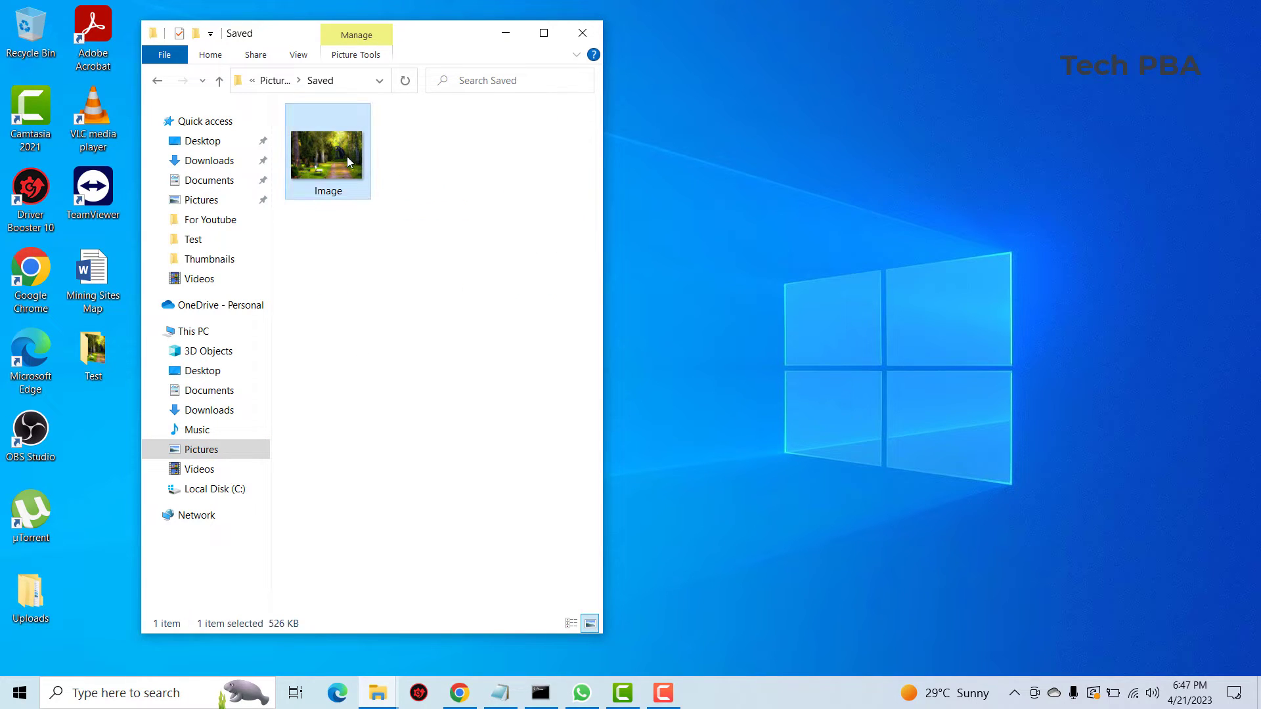
{"action": "double_click", "coordinate": [347, 157]}
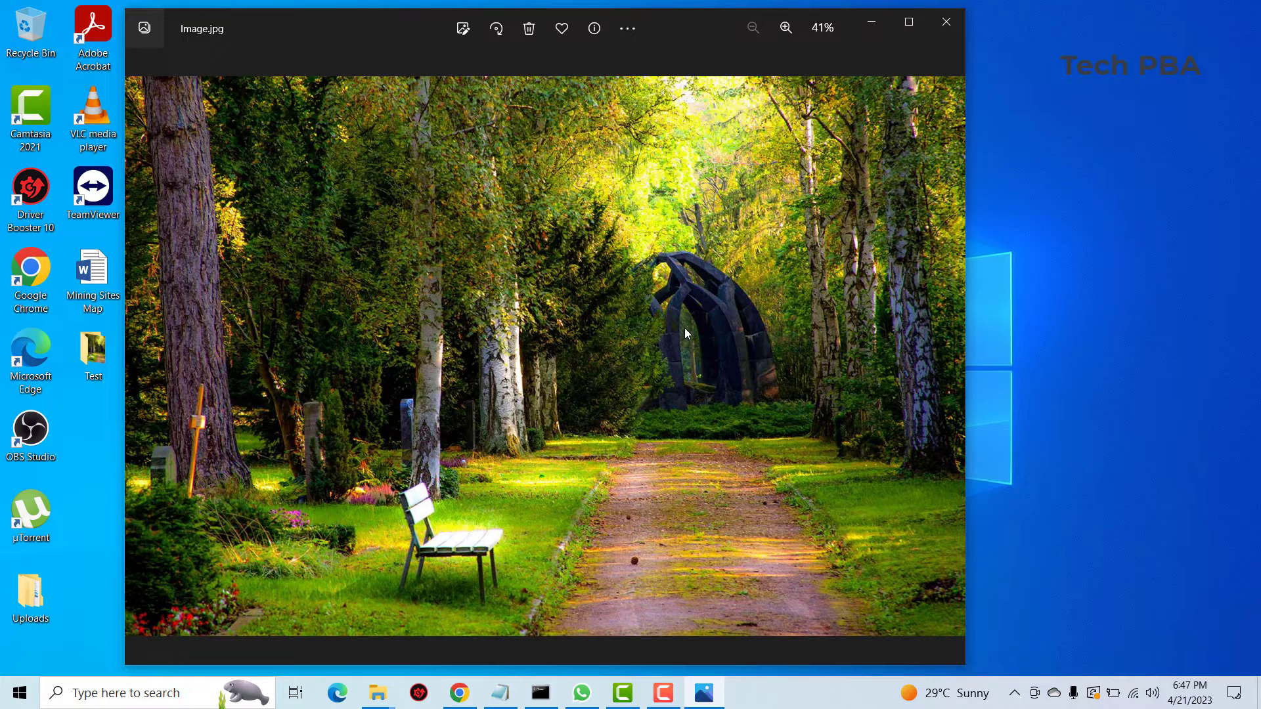
Bring the Saved folder window forward and minimize it.
{"action": "left_click", "coordinate": [377, 694]}
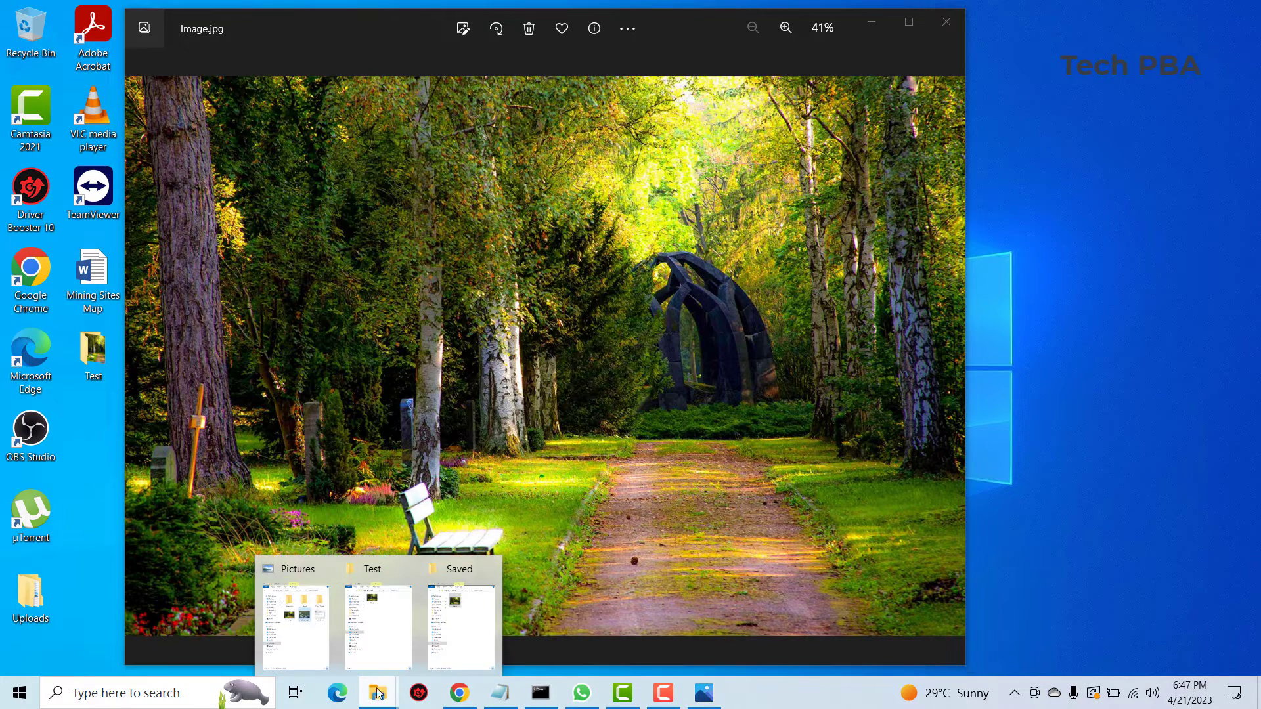
{"action": "left_click", "coordinate": [475, 630]}
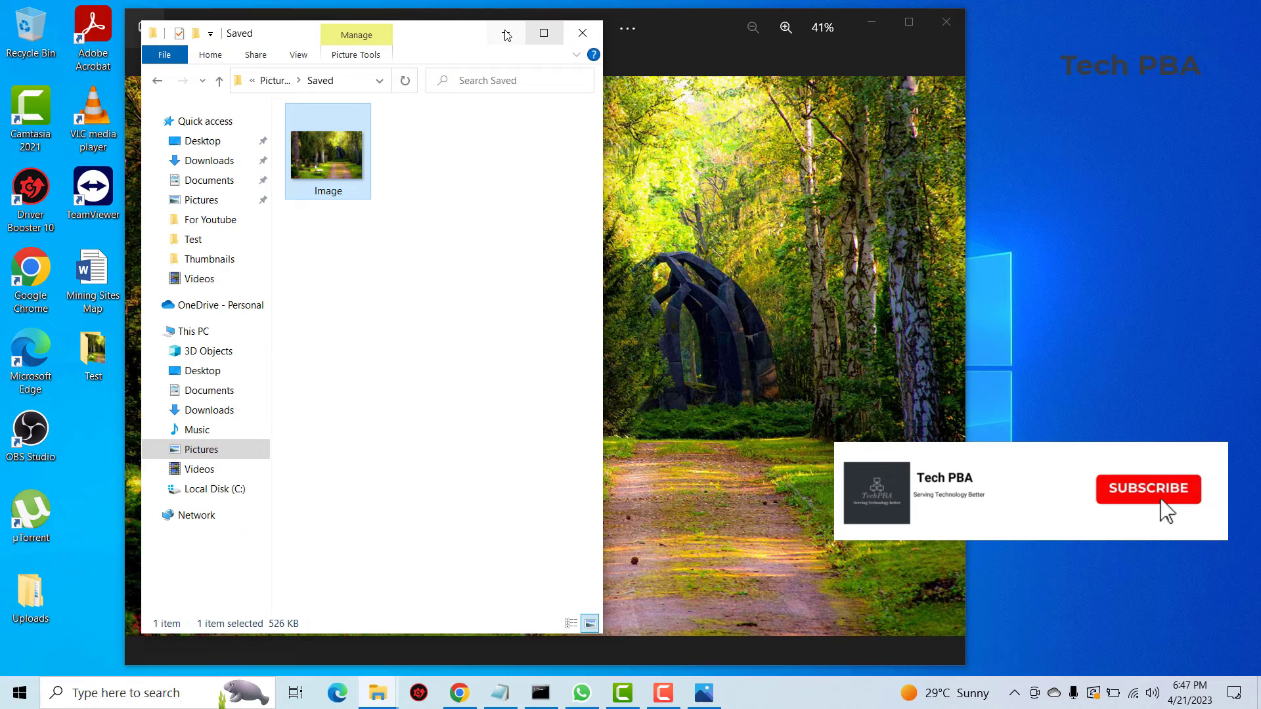
{"action": "left_click", "coordinate": [507, 35]}
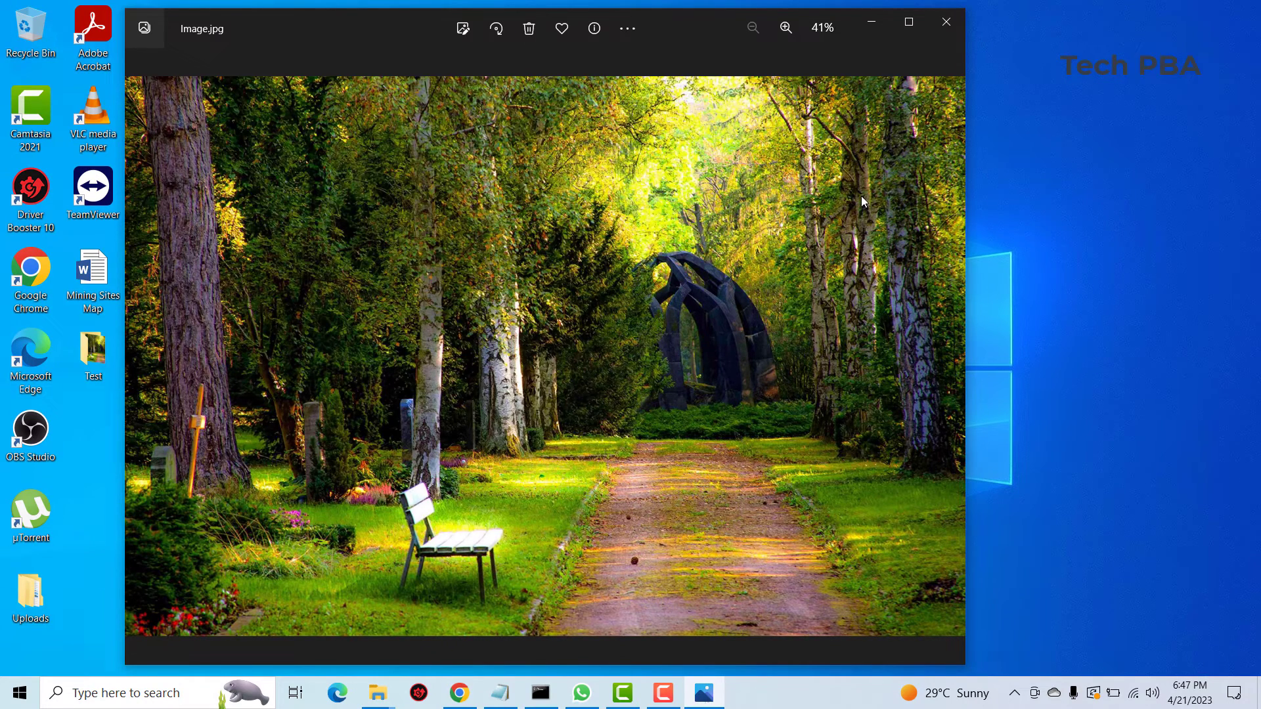
Close Photos, return to the Test folder, and show Open with choices for the original 15.1 MB Image.
{"action": "left_click", "coordinate": [947, 33]}
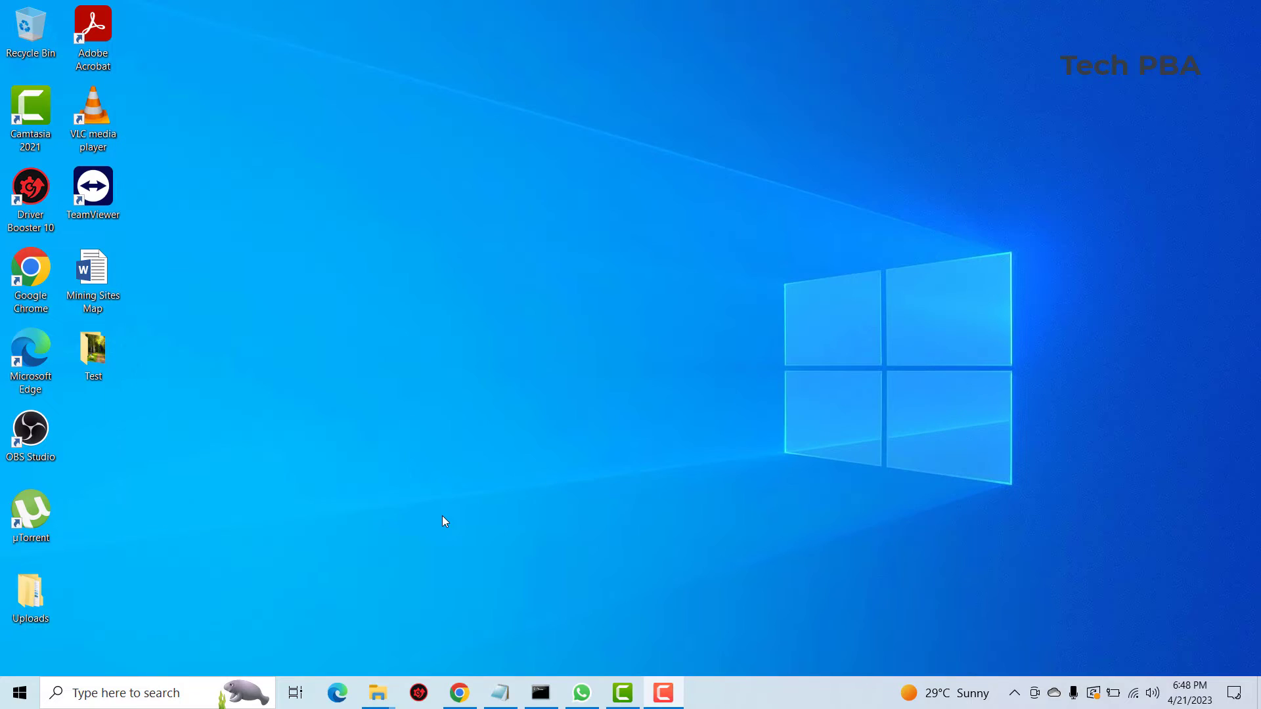
{"action": "mouse_move", "coordinate": [377, 697]}
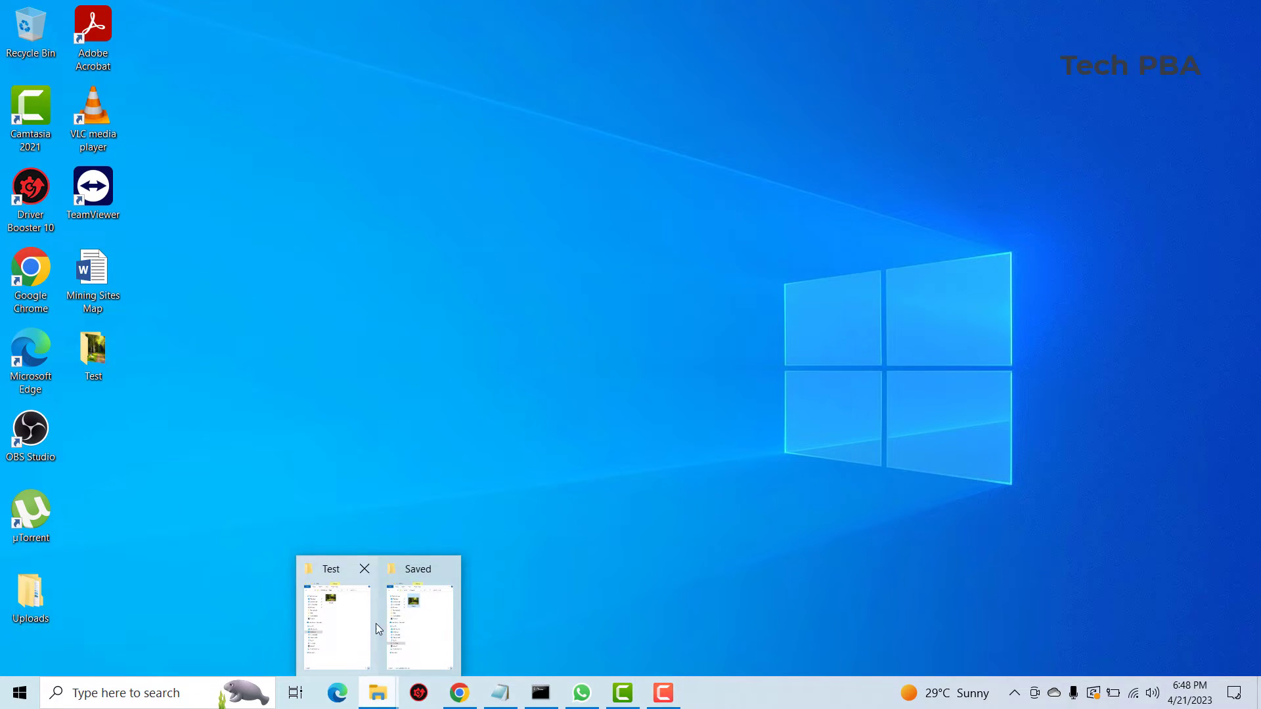
{"action": "mouse_move", "coordinate": [432, 647]}
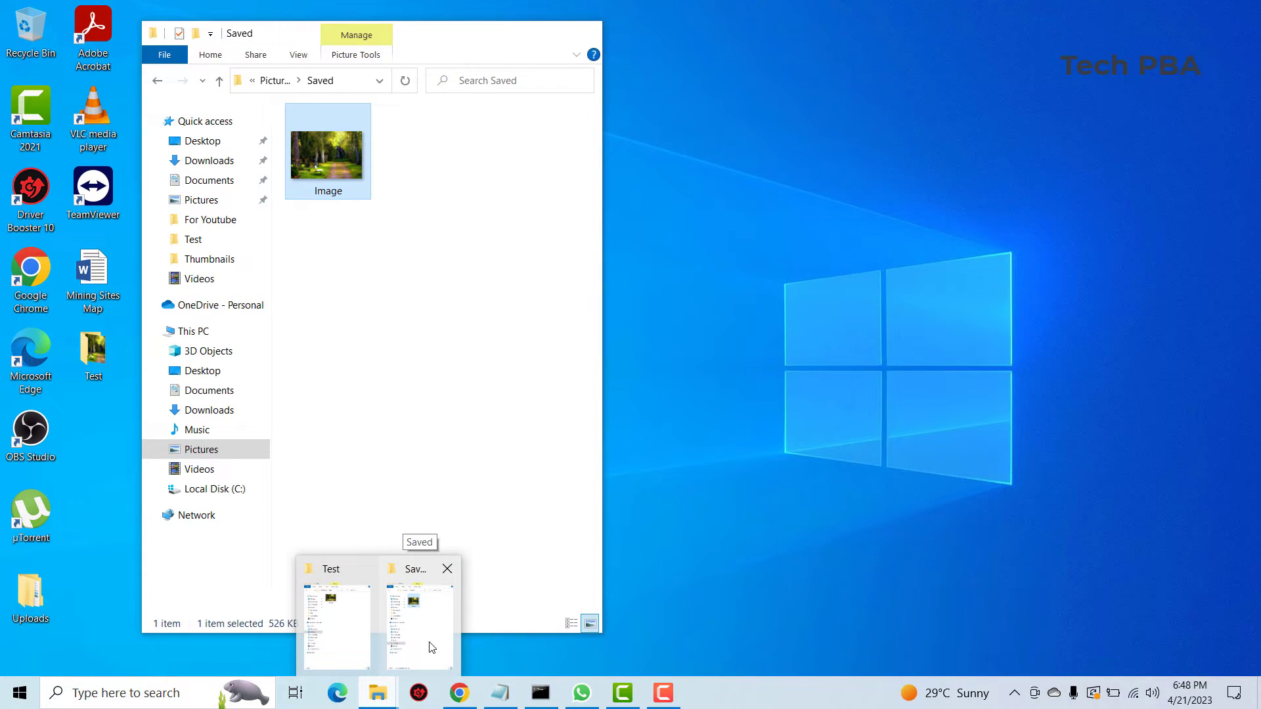
{"action": "left_click", "coordinate": [344, 630]}
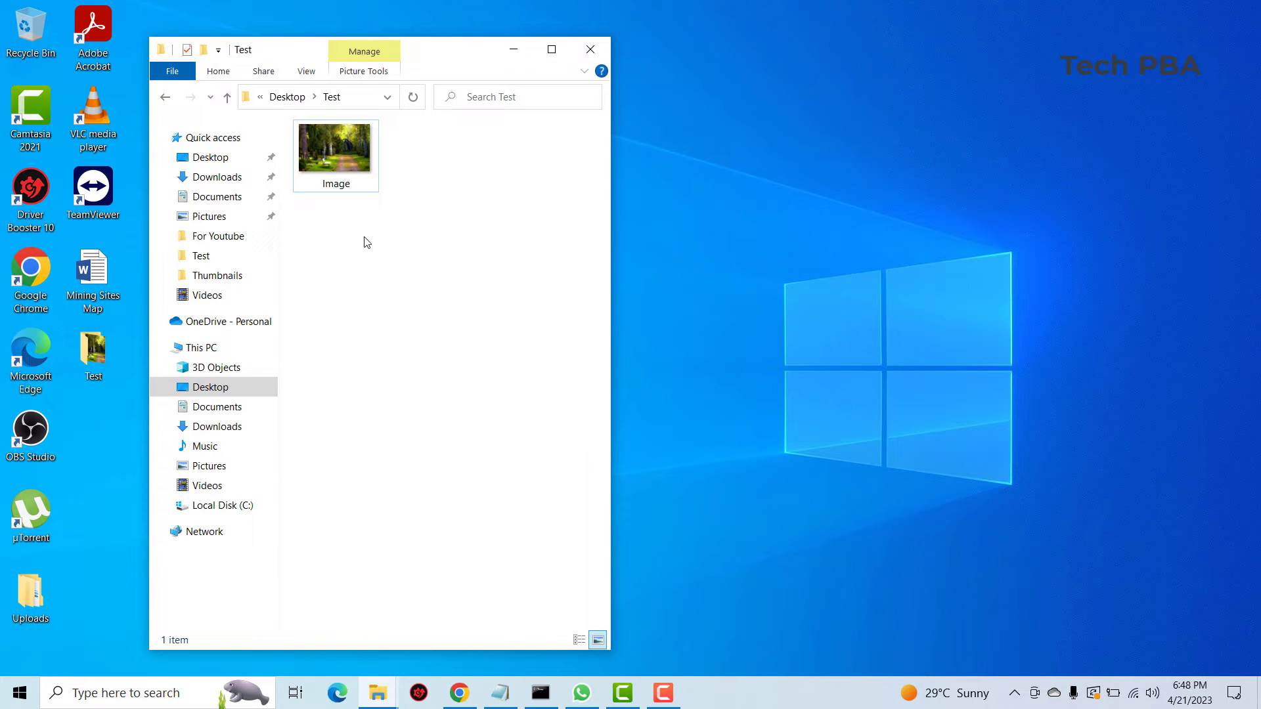
{"action": "left_click", "coordinate": [331, 145]}
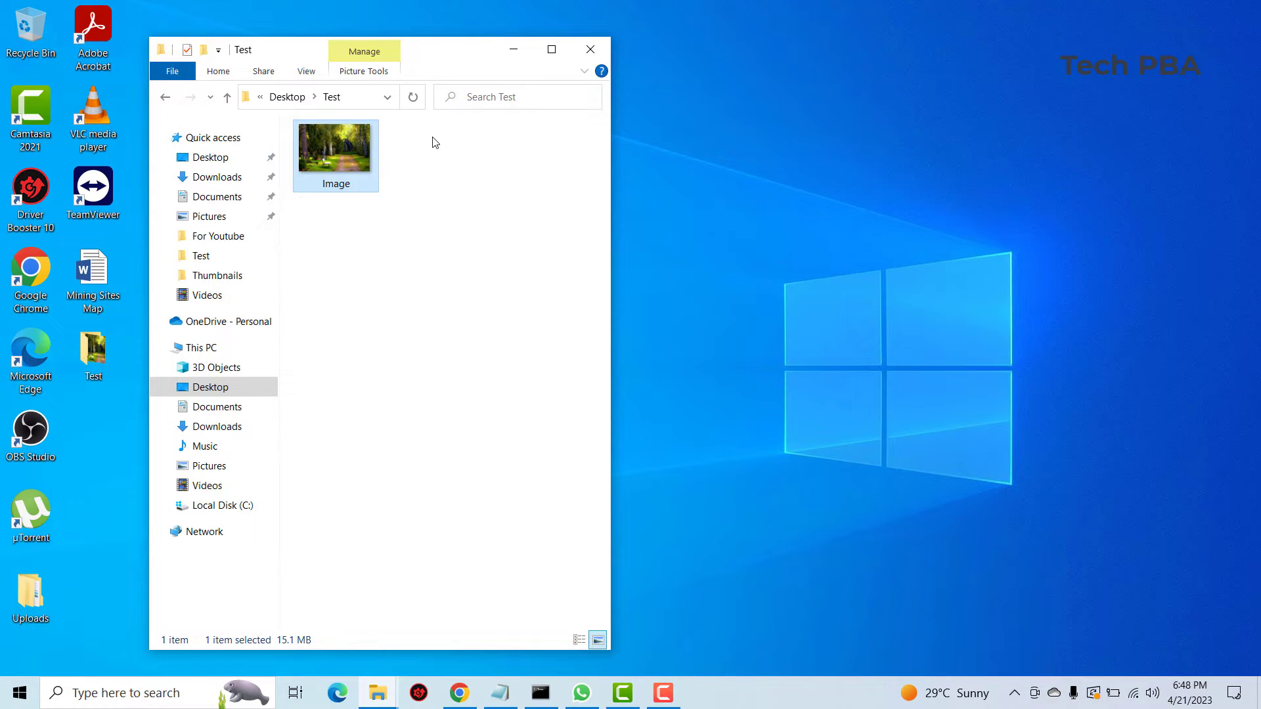
{"action": "right_click", "coordinate": [332, 156]}
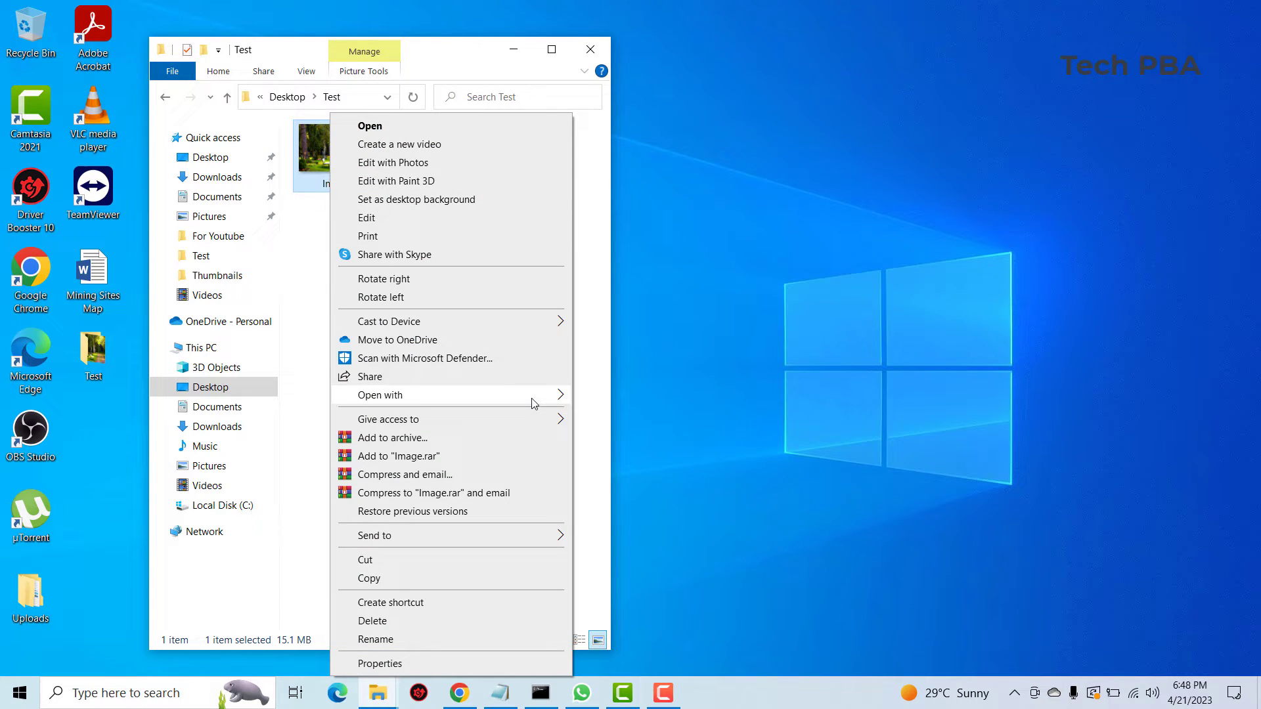
{"action": "mouse_move", "coordinate": [533, 402]}
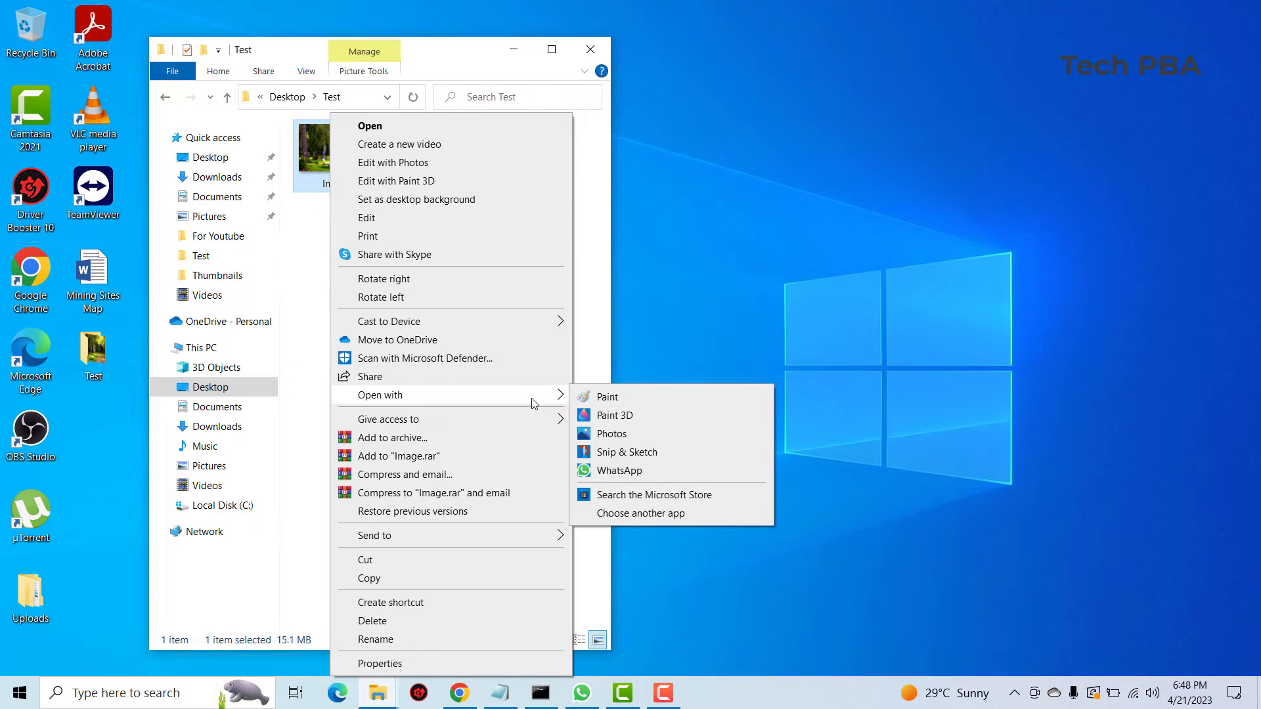
Open Image in Paint and resize it to 40 percent, giving 4085 × 2723 pixels.
{"action": "left_click", "coordinate": [643, 405]}
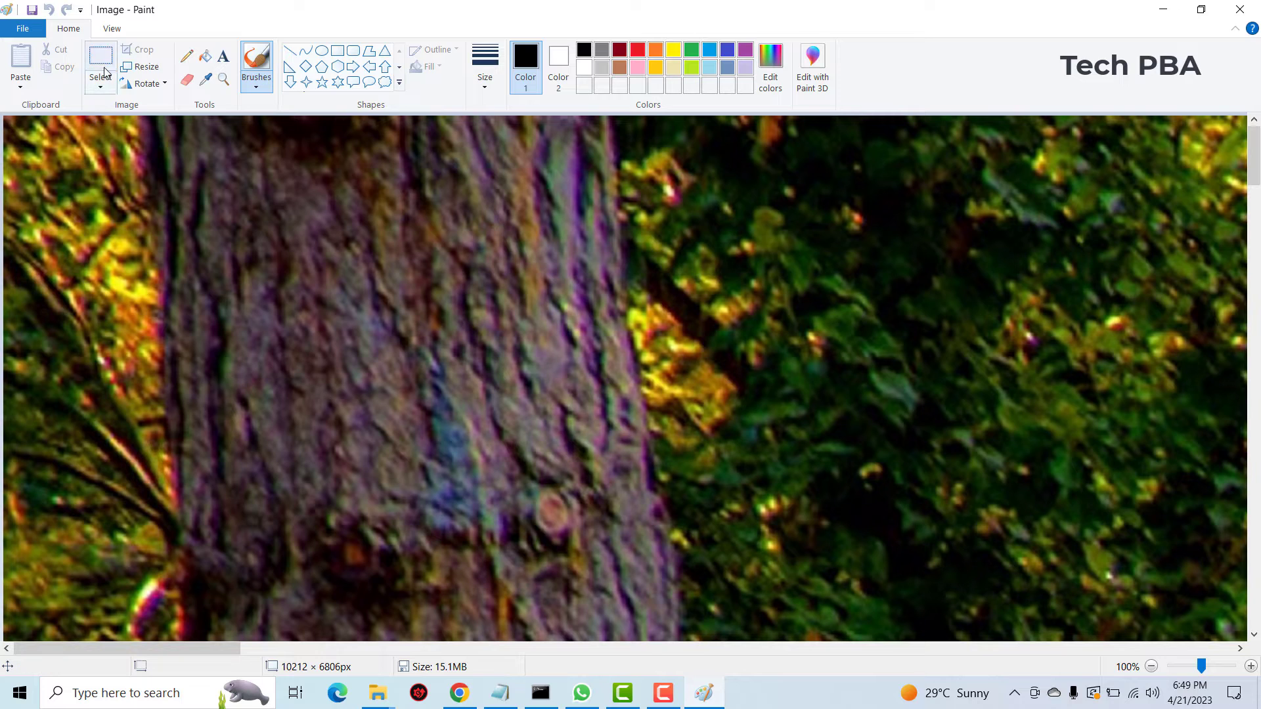
{"action": "left_click", "coordinate": [145, 69]}
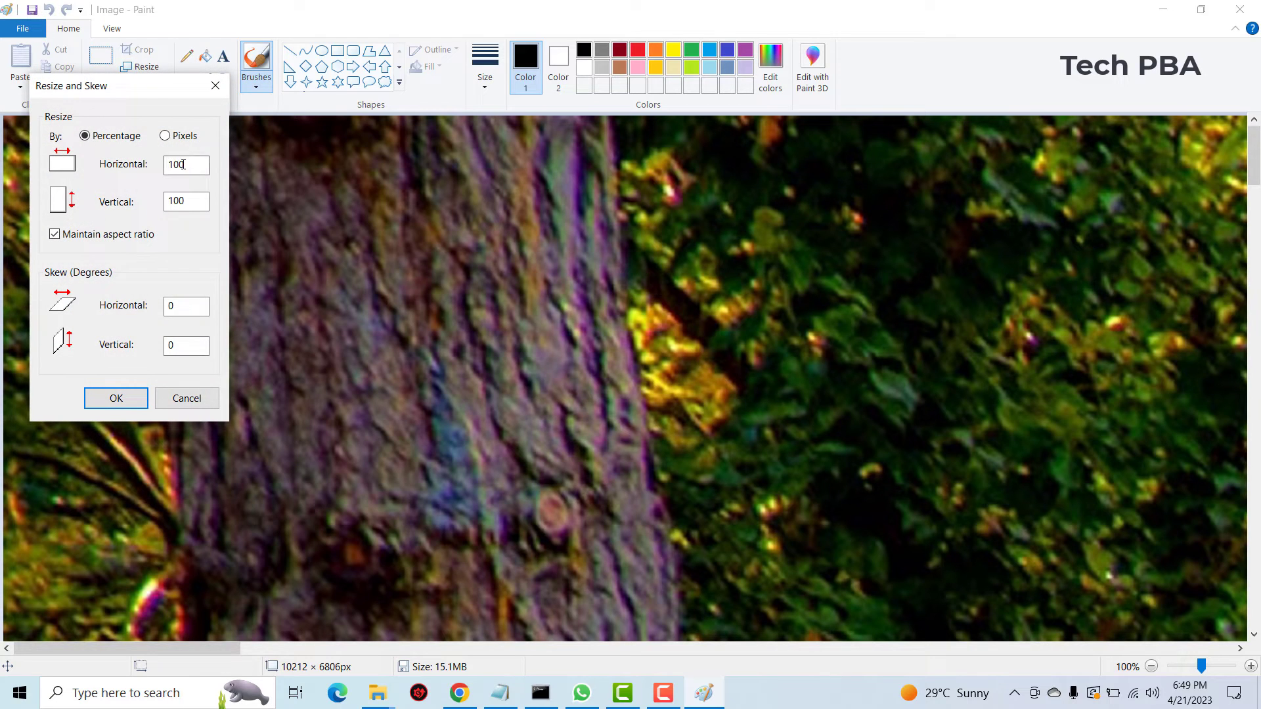
{"action": "left_click_drag", "start_coordinate": [184, 165], "coordinate": [120, 166]}
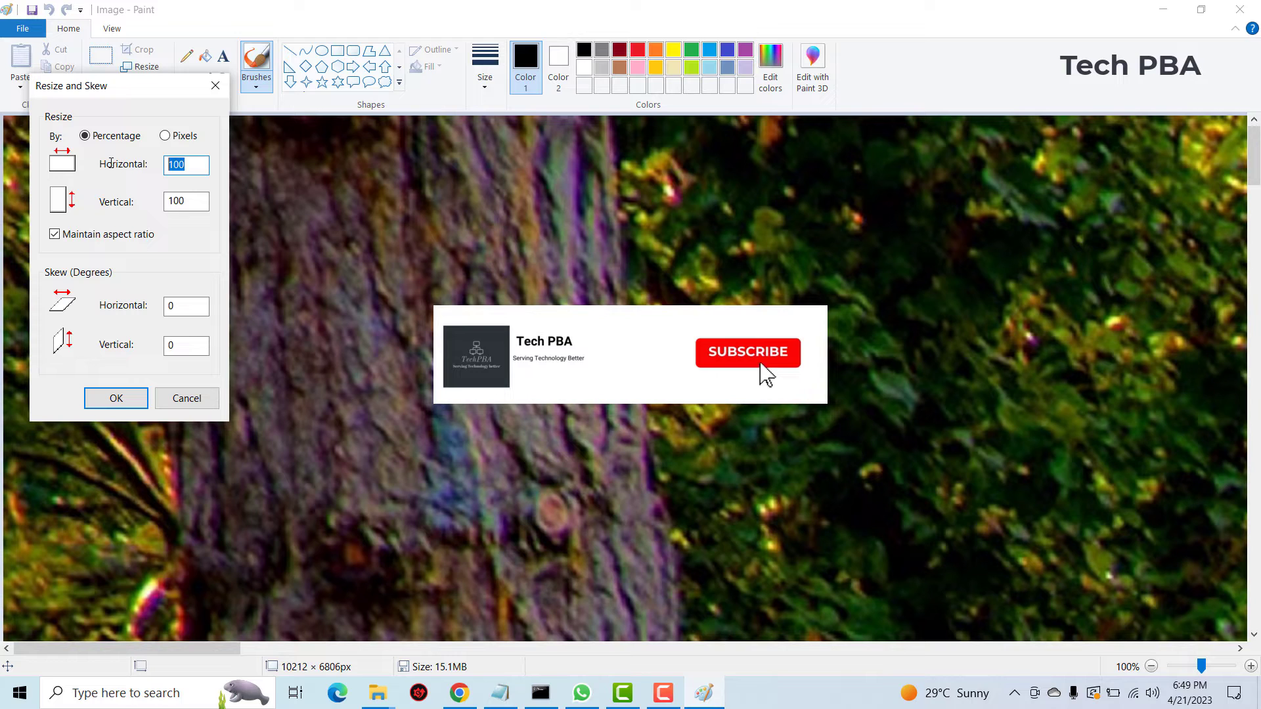
{"action": "type", "text": "40"}
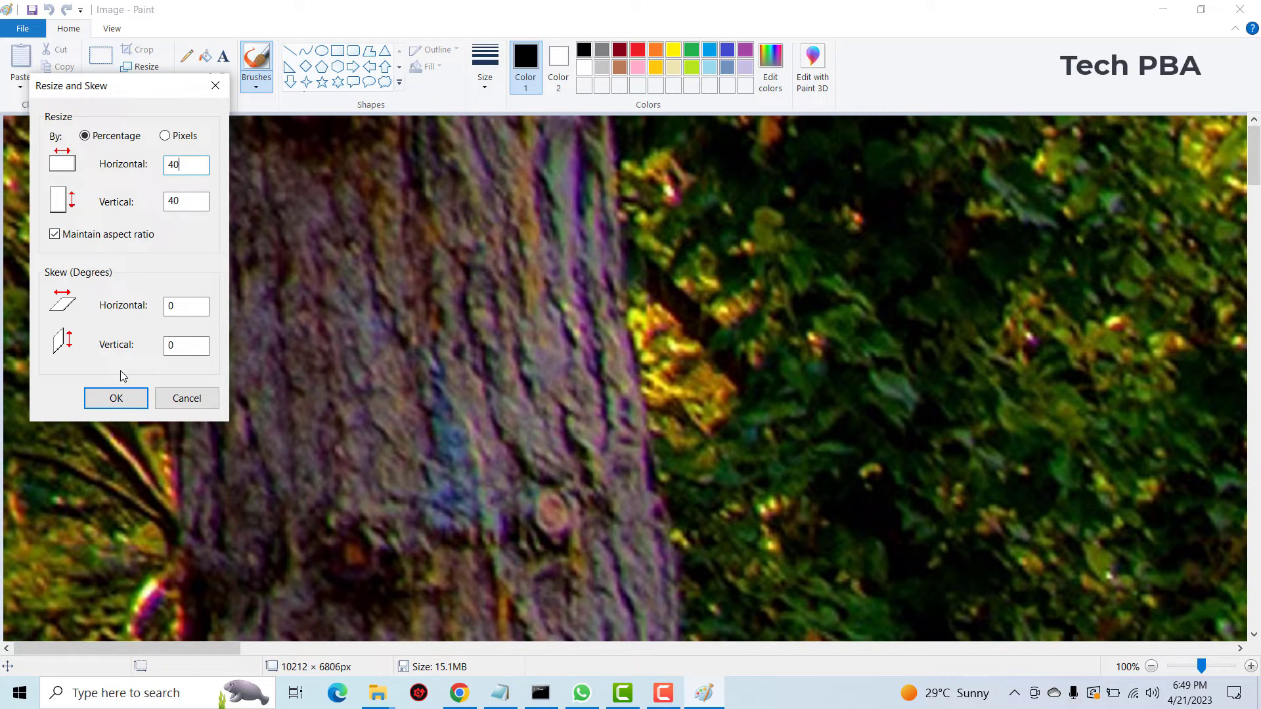
{"action": "left_click", "coordinate": [112, 398]}
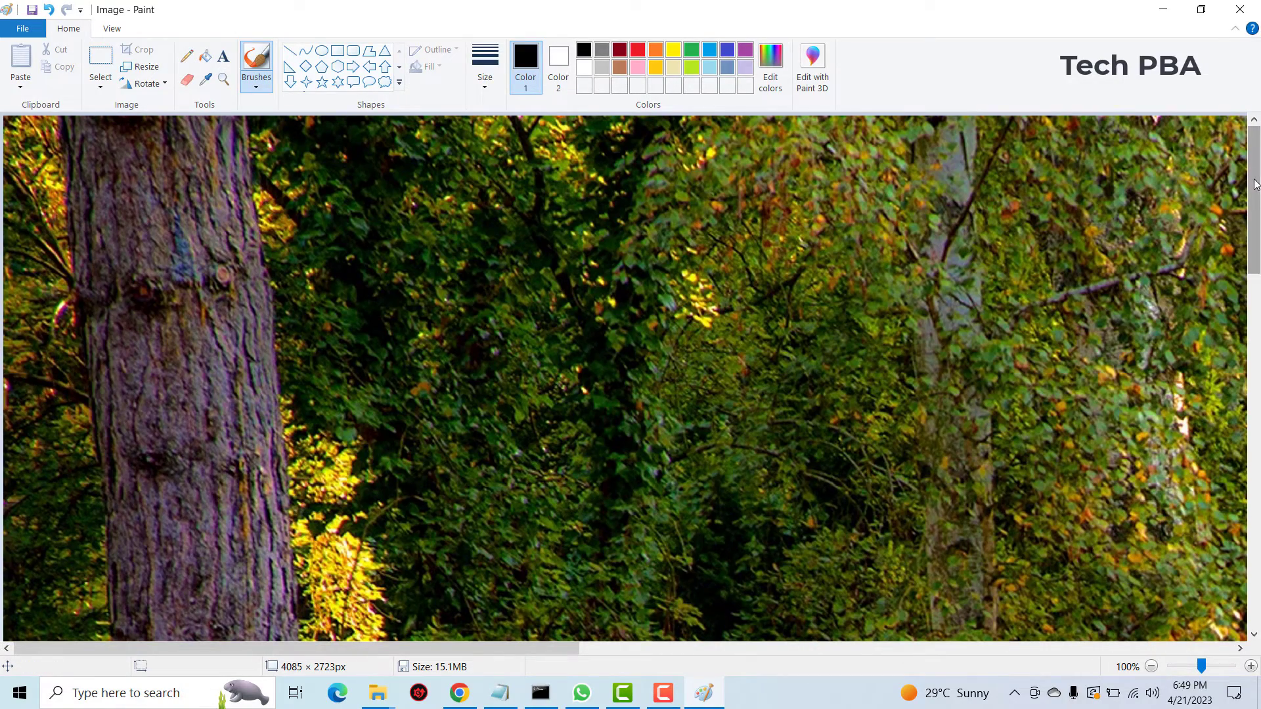
Resize the picture by a further 30 percent, down to 1226 × 817 pixels.
{"action": "mouse_move", "coordinate": [1256, 186]}
{"action": "left_mouse_down"}
{"action": "mouse_move", "coordinate": [1258, 411]}
{"action": "mouse_move", "coordinate": [1257, 185]}
{"action": "left_mouse_up"}
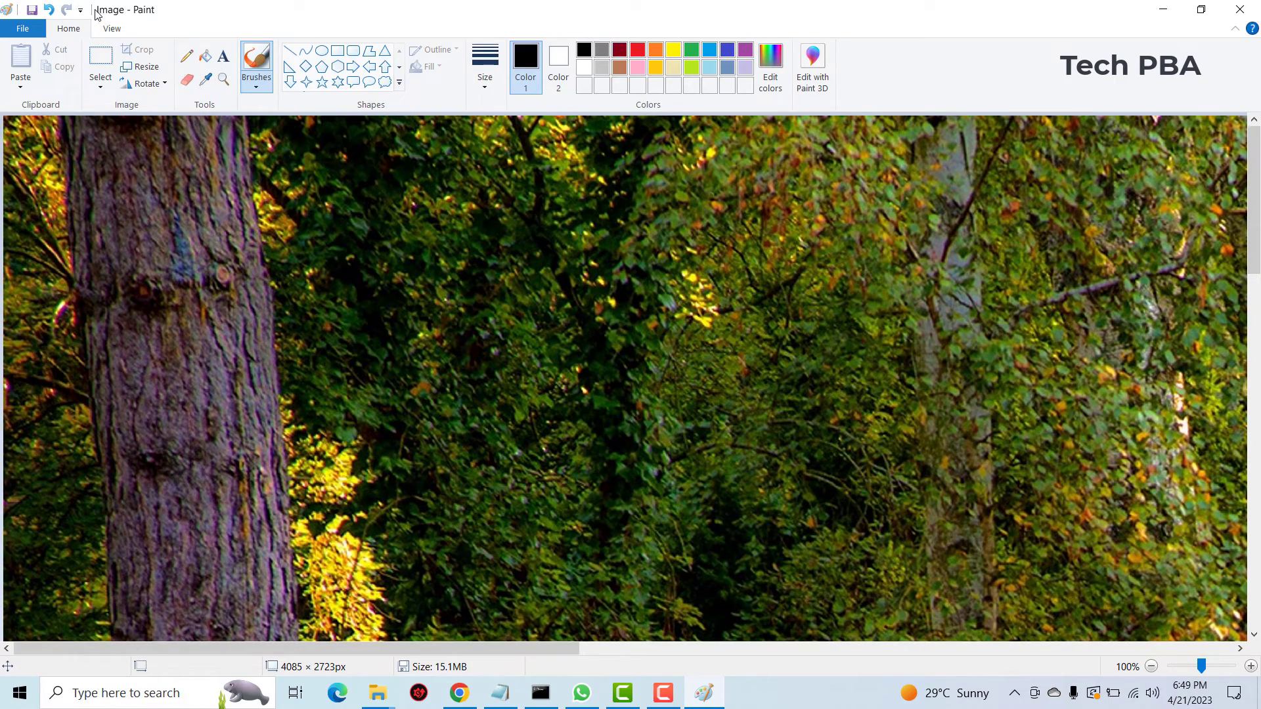
{"action": "left_click", "coordinate": [144, 68]}
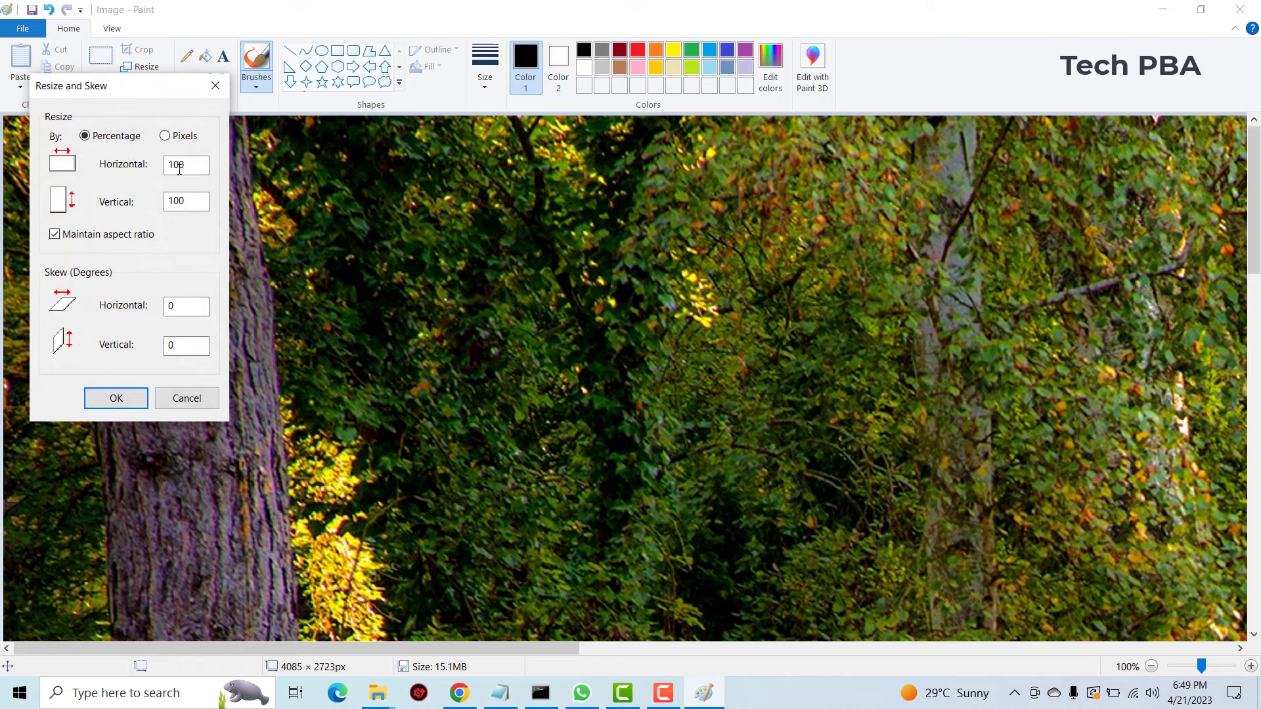
{"action": "left_click_drag", "start_coordinate": [197, 164], "coordinate": [127, 165]}
{"action": "type", "text": "30"}
{"action": "left_click", "coordinate": [124, 401]}
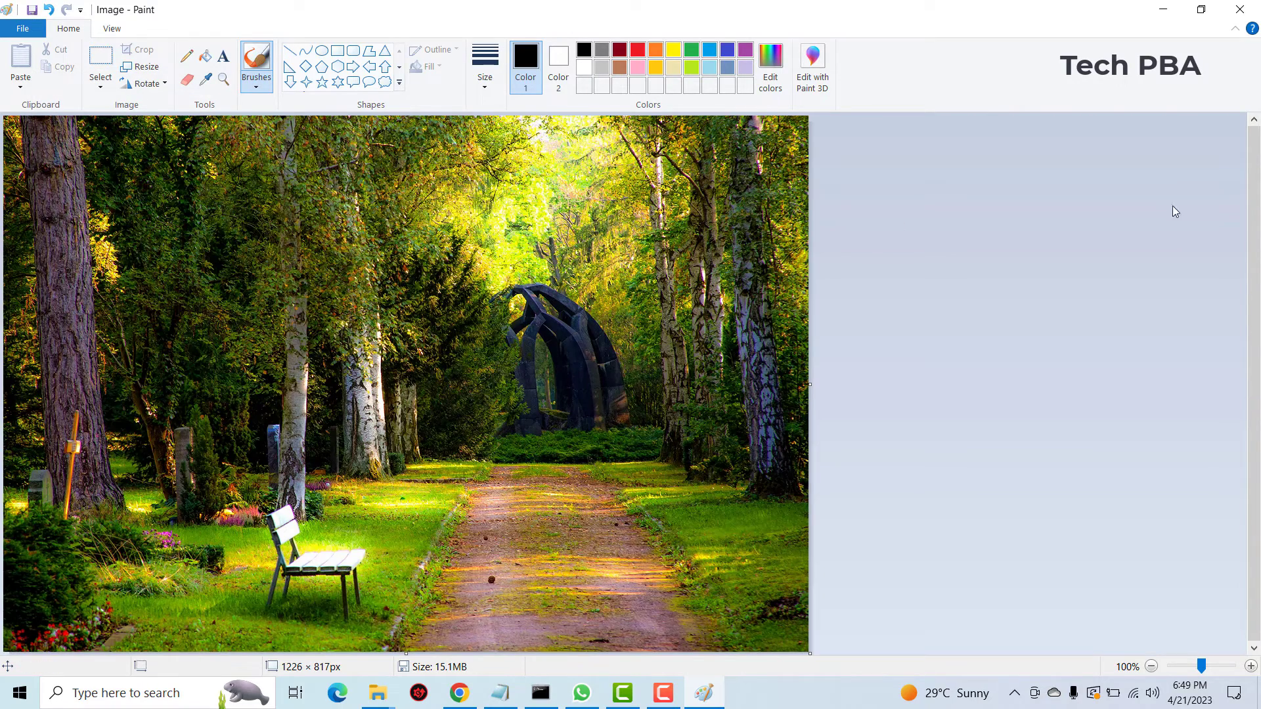
Save the picture at 729.8 KB and close Paint.
{"action": "left_click", "coordinate": [1255, 253]}
{"action": "left_click", "coordinate": [32, 11]}
{"action": "left_click", "coordinate": [1242, 9]}
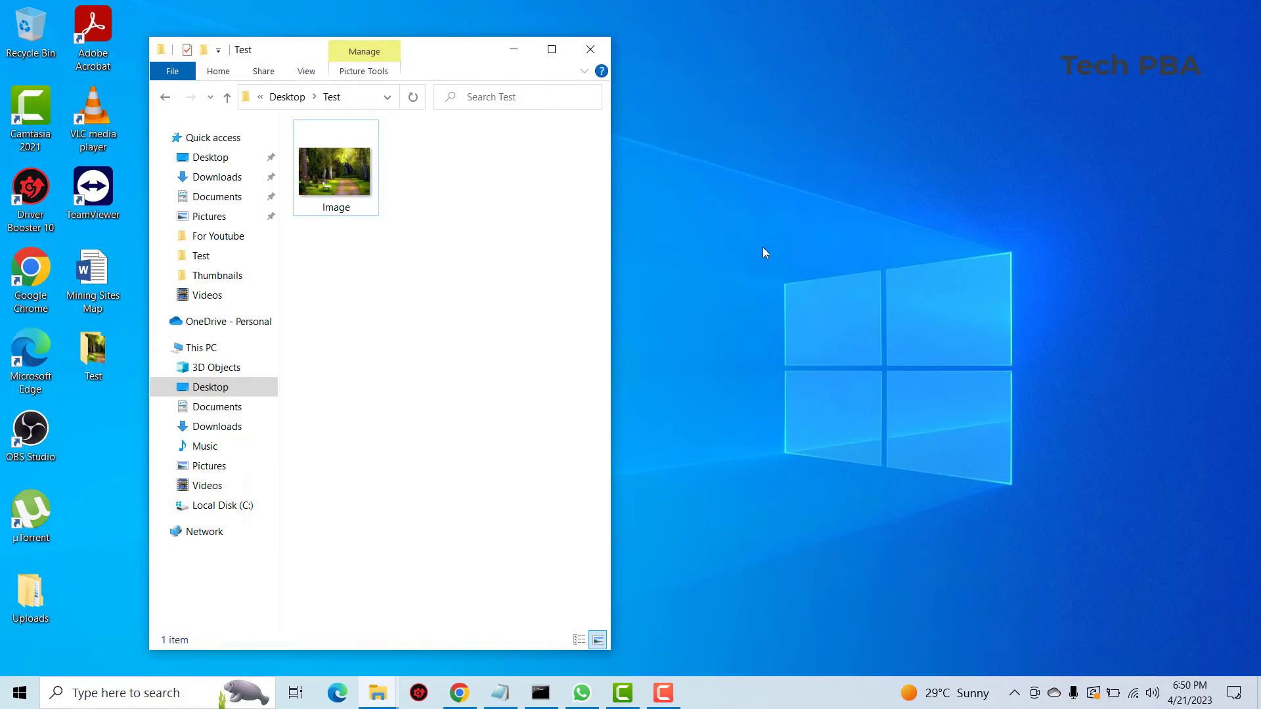
{"action": "left_click", "coordinate": [337, 169]}
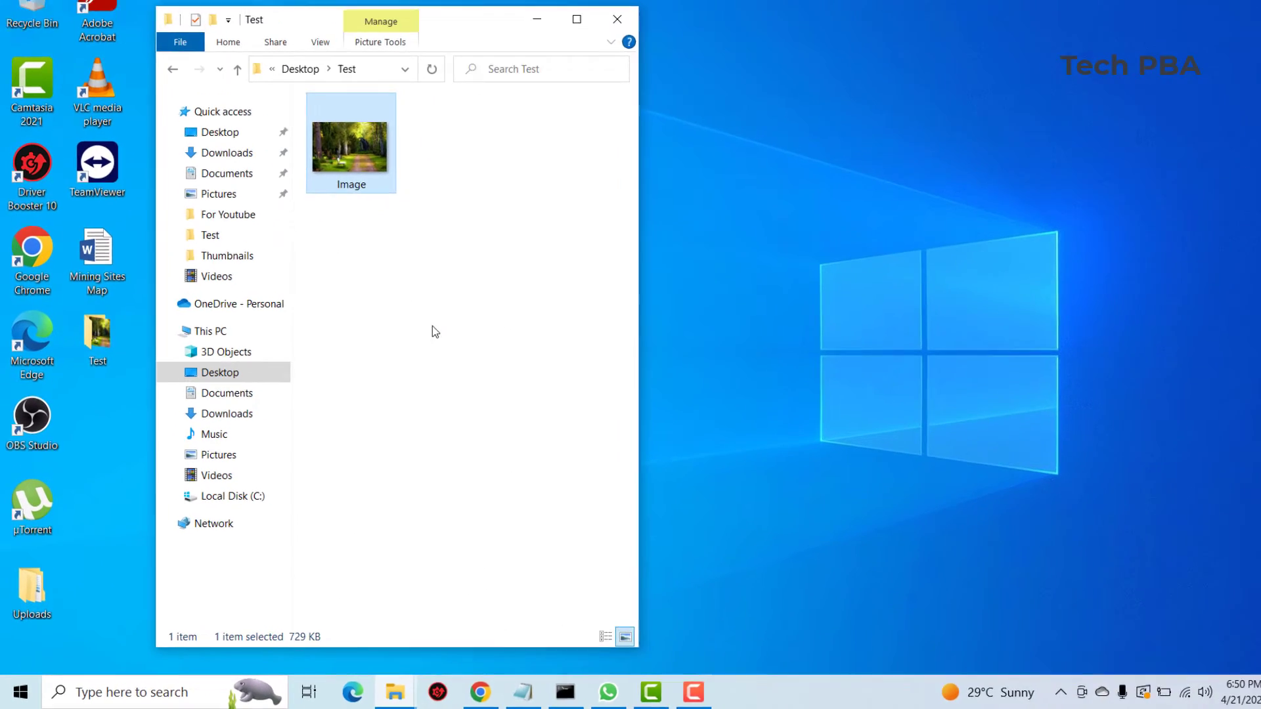
{"action": "left_click", "coordinate": [433, 326]}
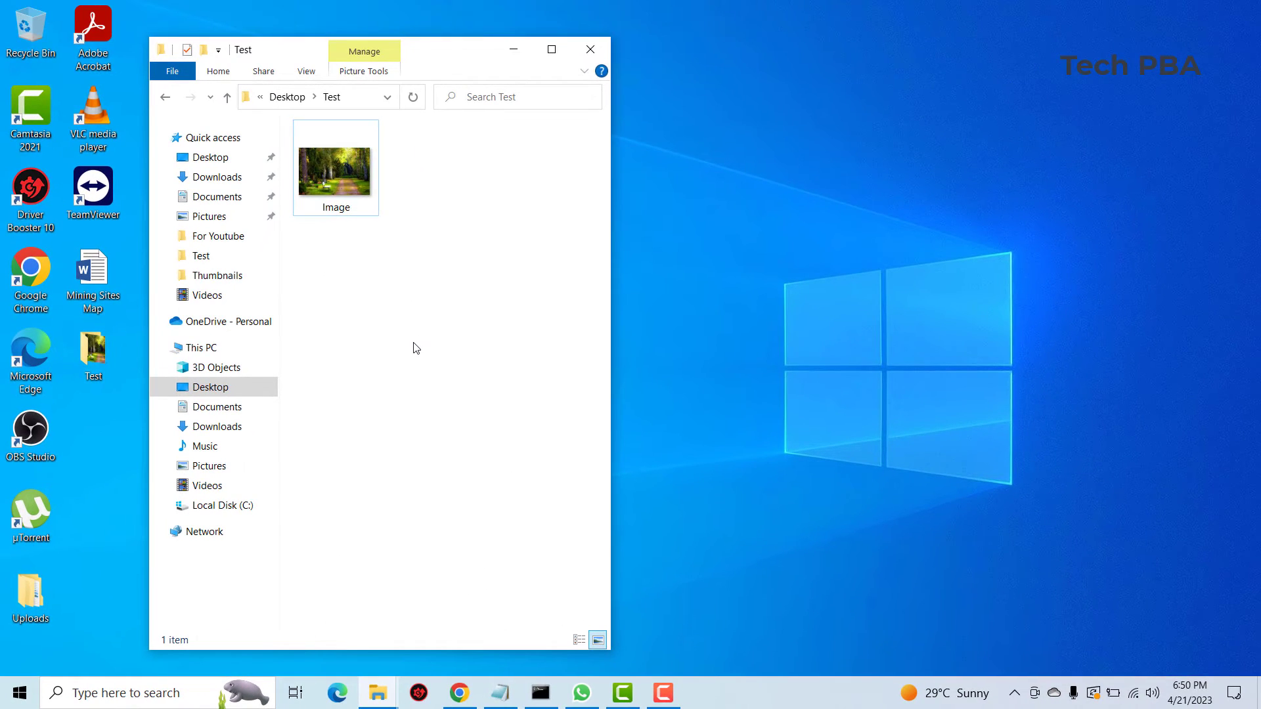
Permanently delete the Image file from the Test folder with Shift+Delete, confirming Yes.
{"action": "left_click", "coordinate": [339, 174]}
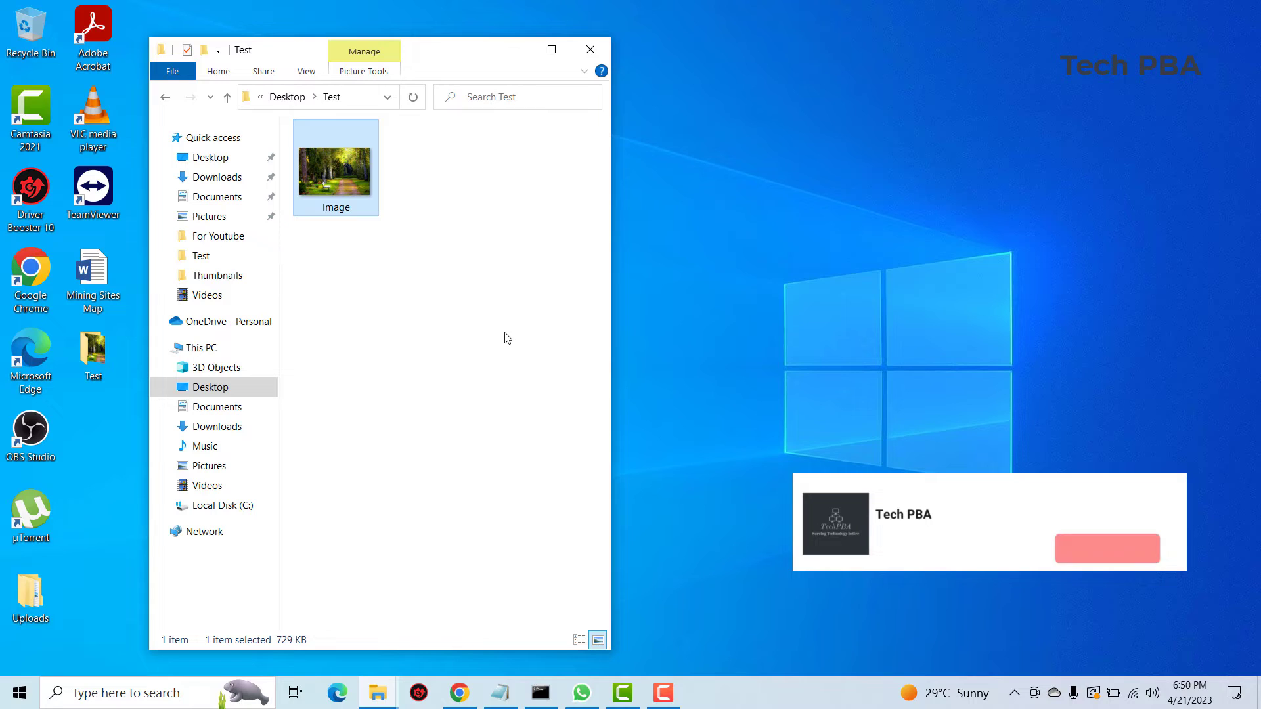
{"action": "key", "text": "shift+Delete"}
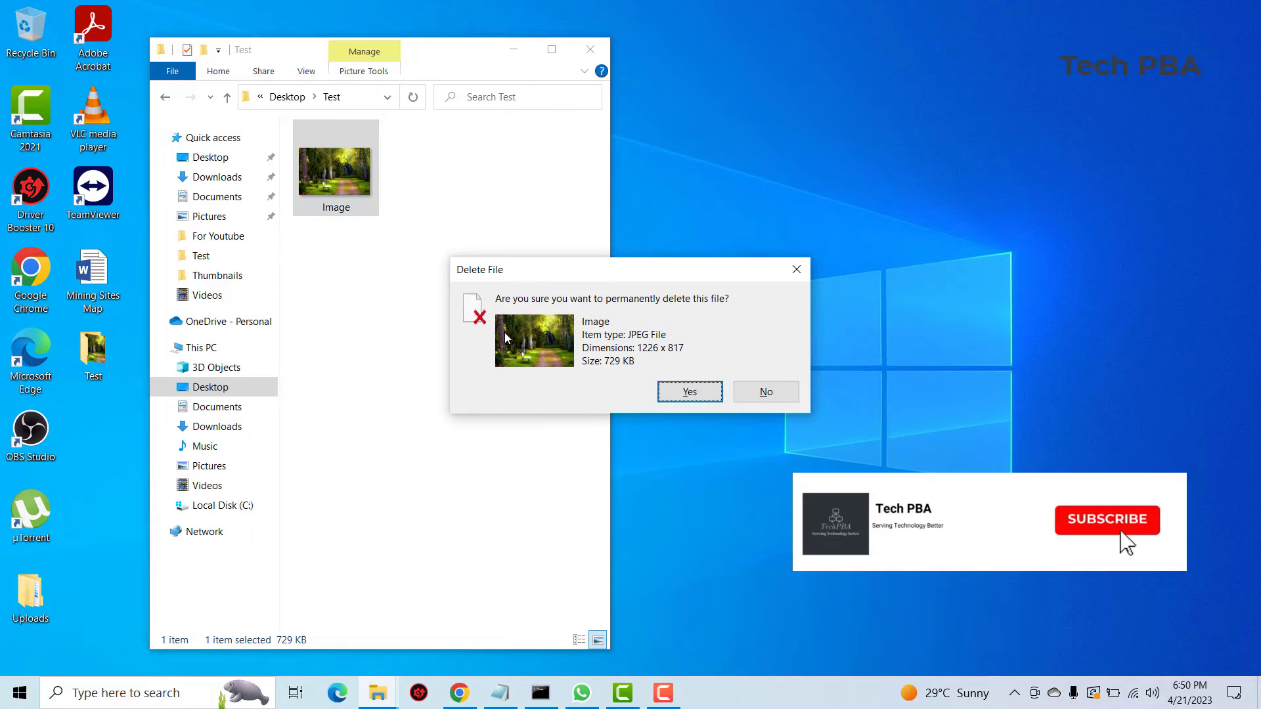
{"action": "left_click", "coordinate": [689, 392]}
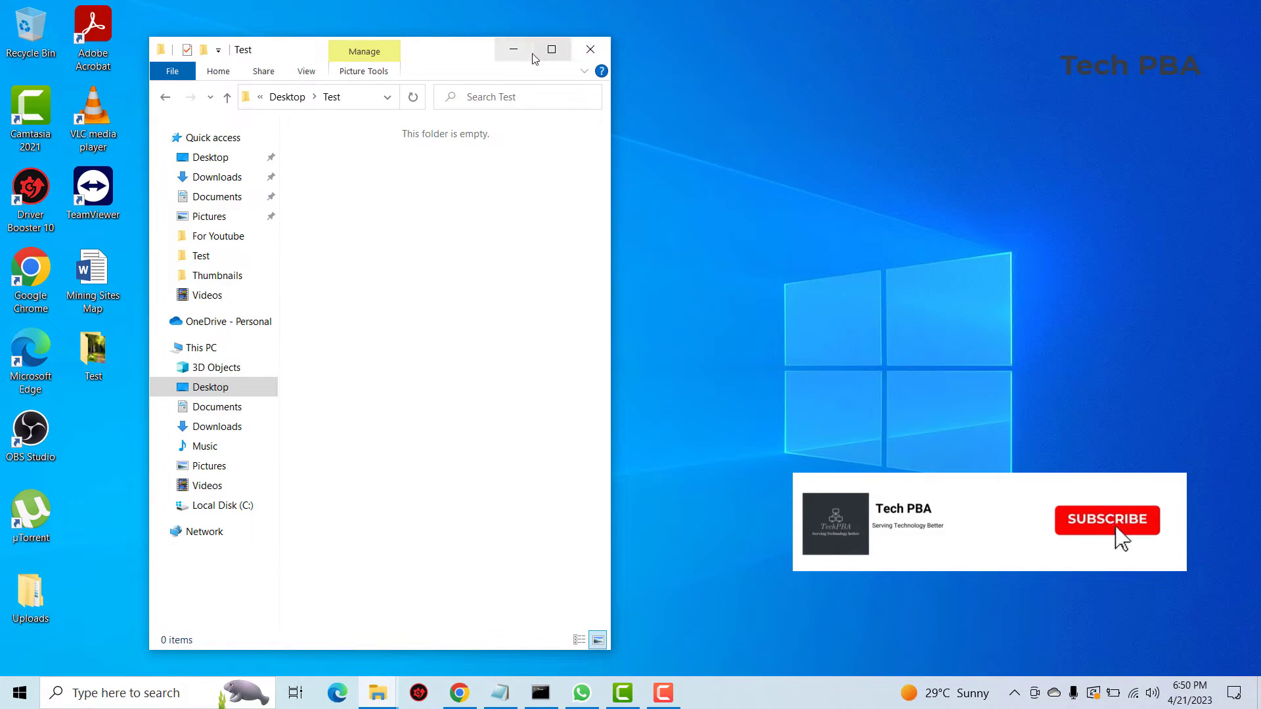
{"action": "left_click", "coordinate": [577, 59]}
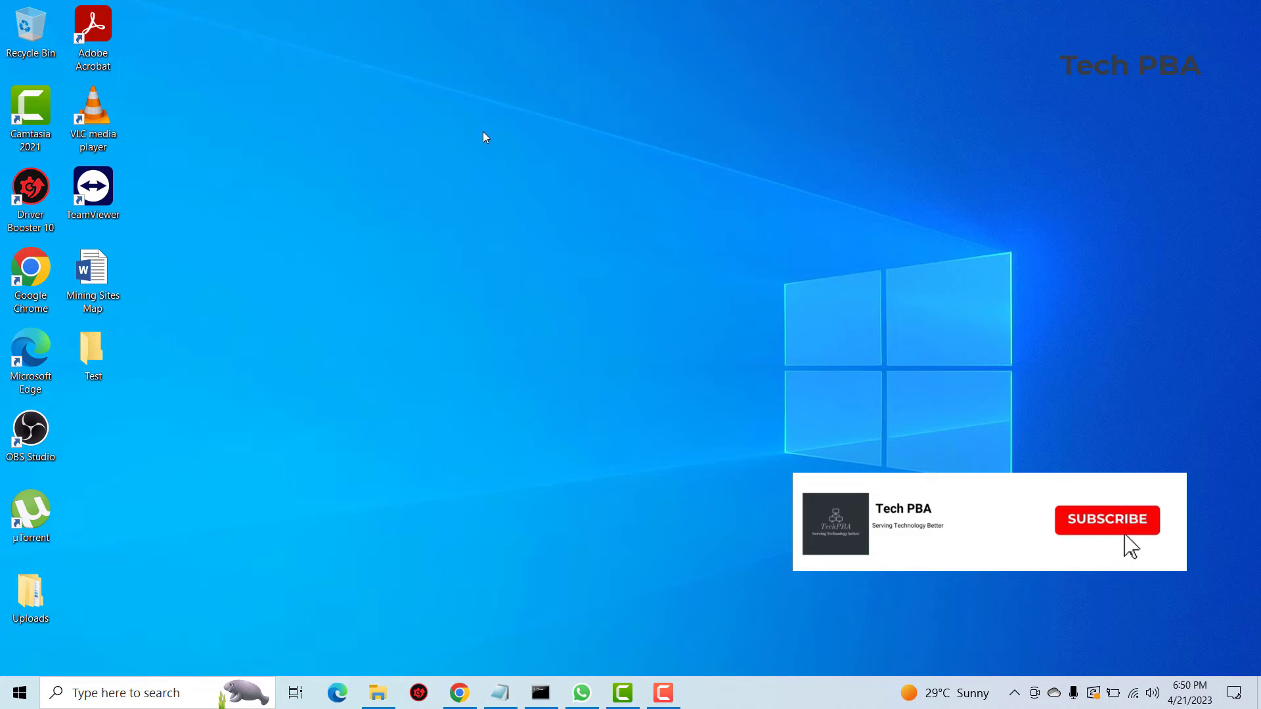
{"action": "right_click", "coordinate": [304, 181]}
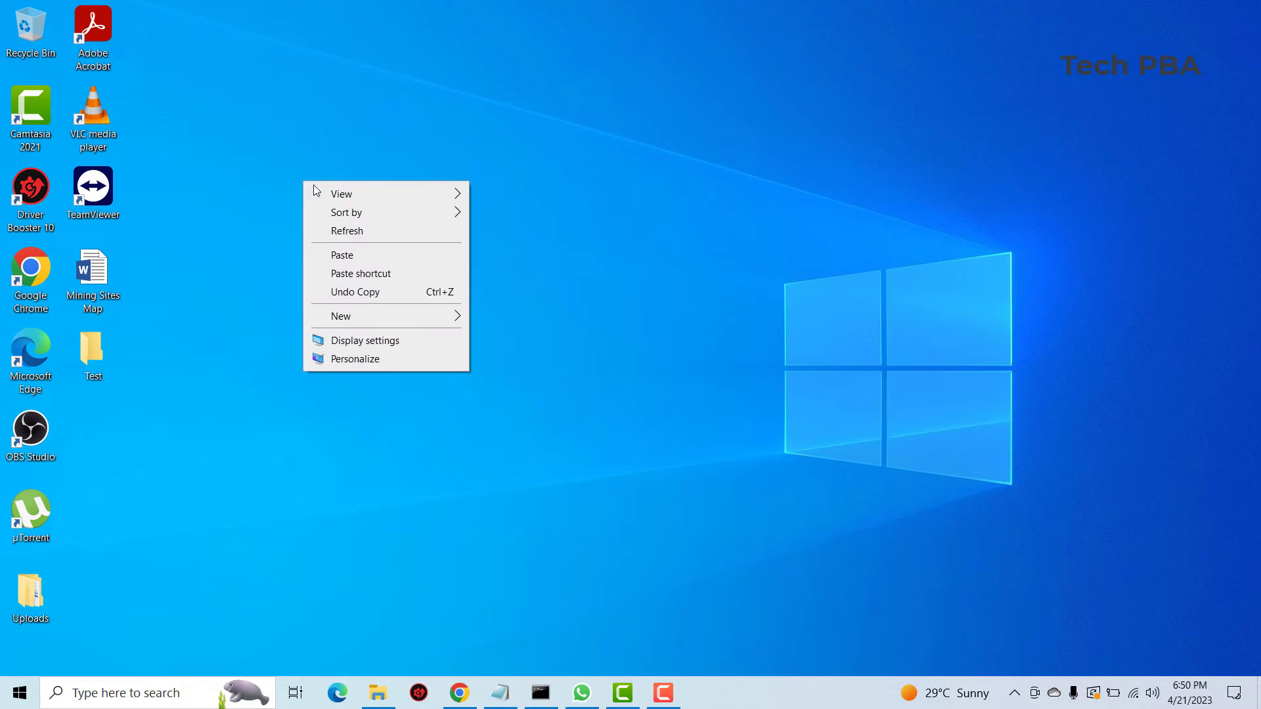
{"action": "left_click", "coordinate": [374, 232]}
{"action": "right_click", "coordinate": [480, 195]}
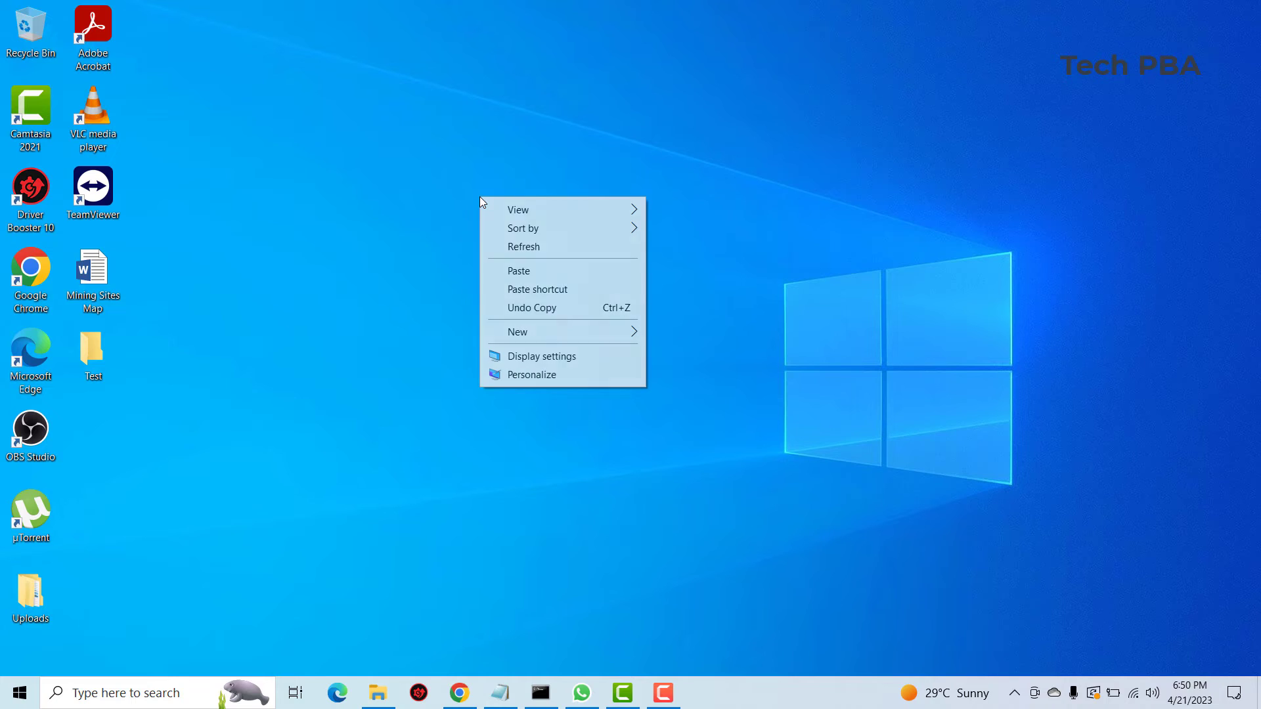
{"action": "left_click", "coordinate": [519, 244]}
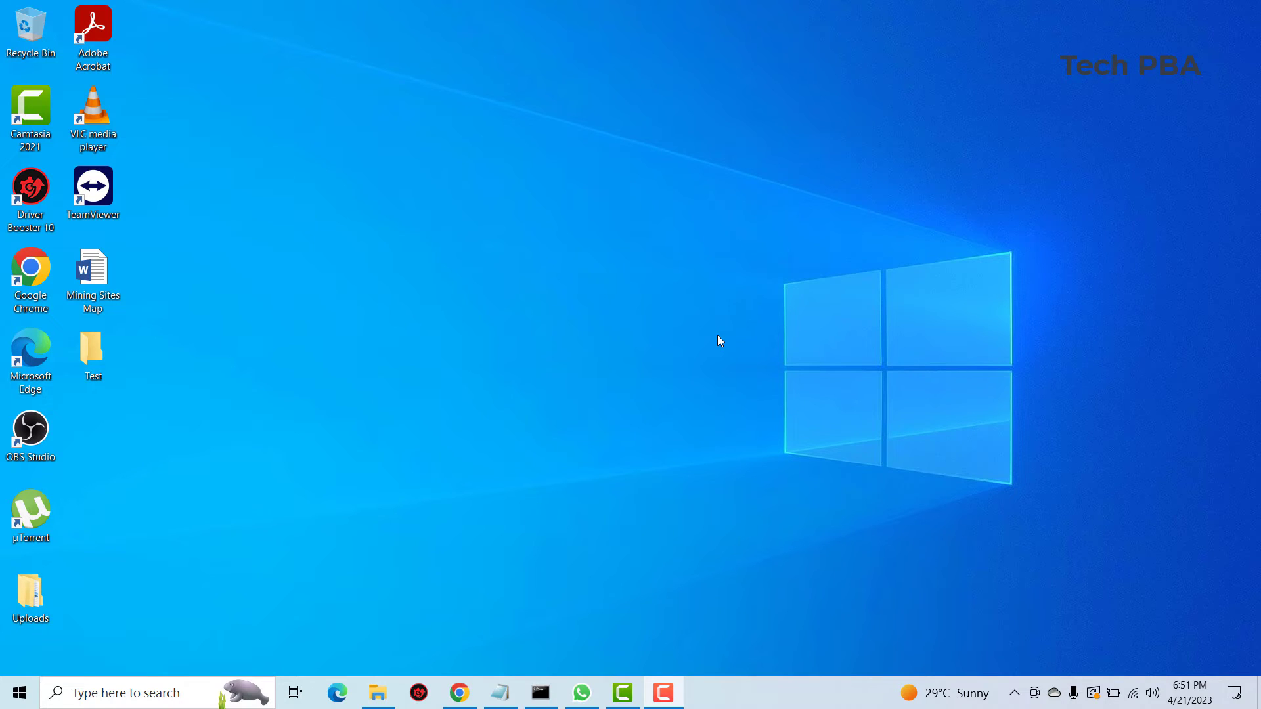
{"action": "right_click", "coordinate": [381, 192]}
{"action": "left_click", "coordinate": [441, 246]}
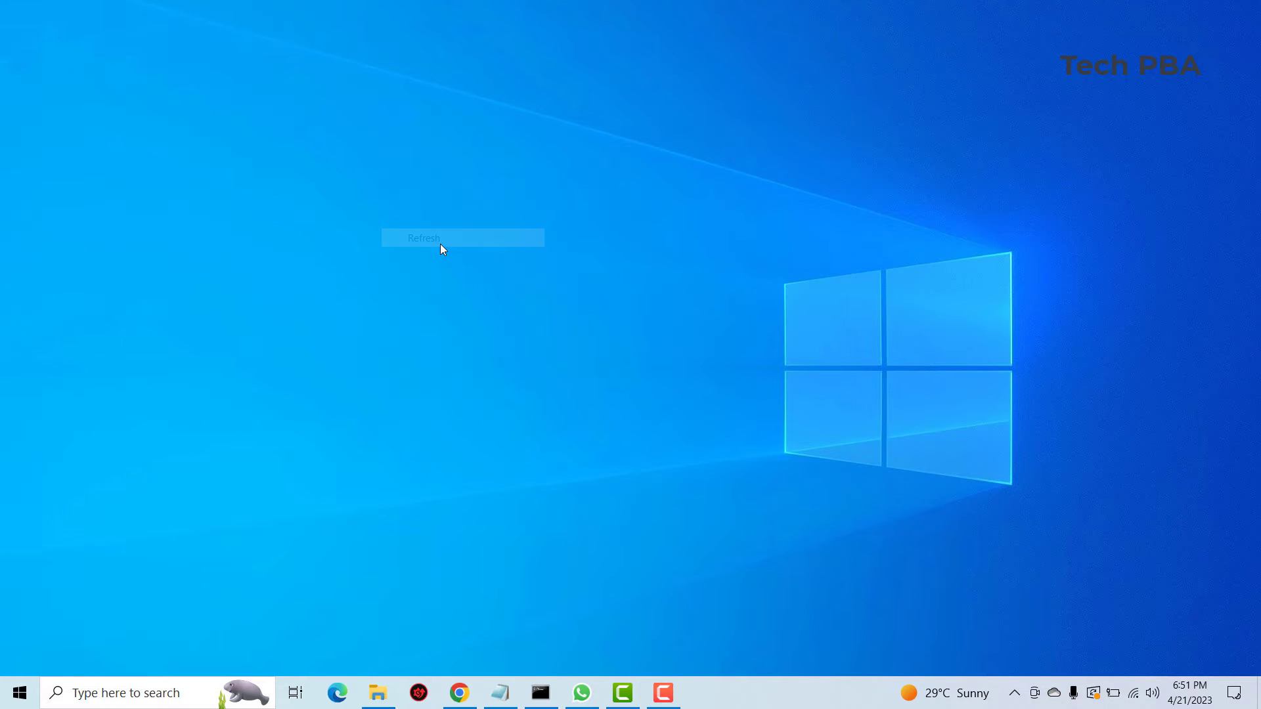
{"action": "right_click", "coordinate": [294, 260]}
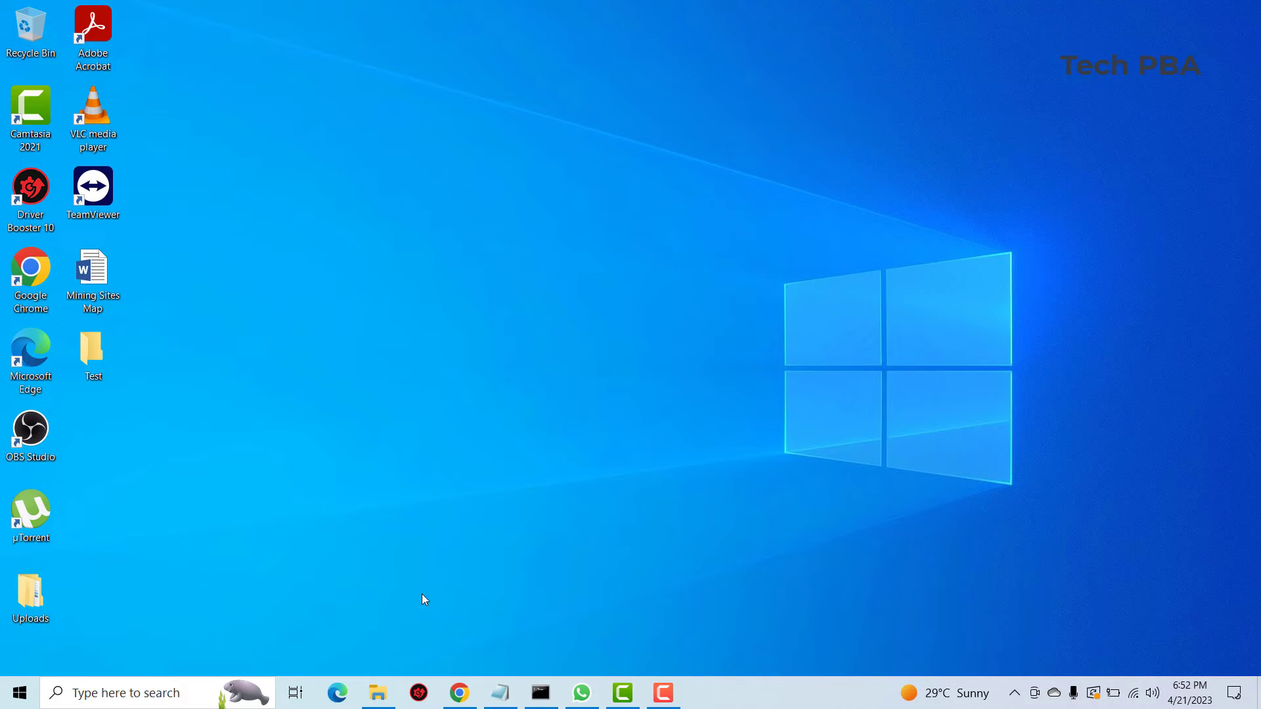
Launch Word 2016 from Windows search and create a new blank document.
{"action": "left_click", "coordinate": [98, 700]}
{"action": "type", "text": "word"}
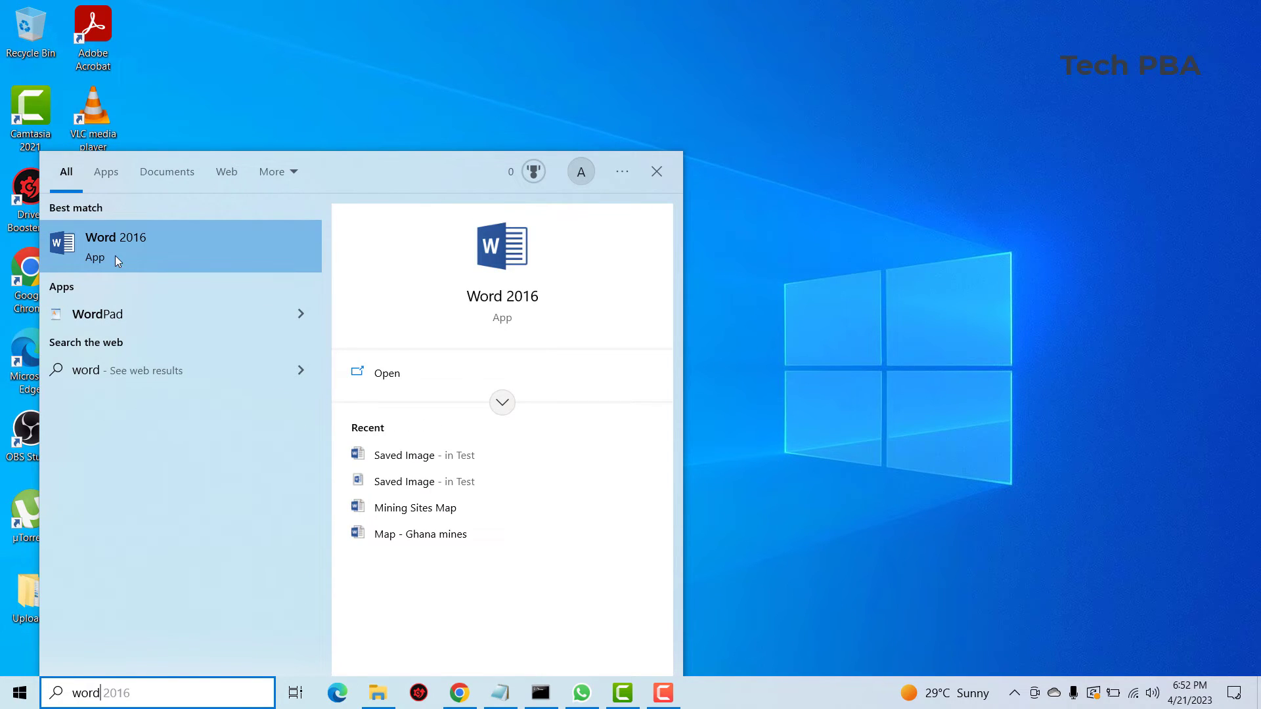
{"action": "left_click", "coordinate": [153, 250]}
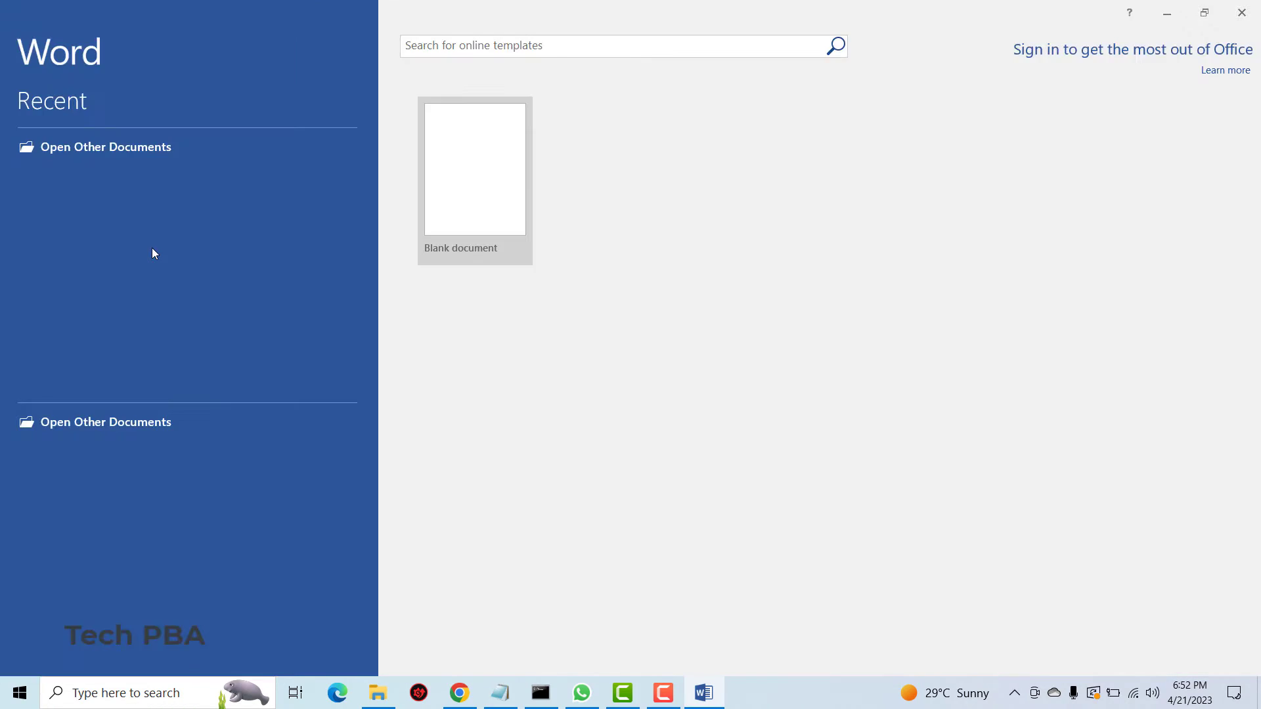
{"action": "left_click", "coordinate": [426, 217]}
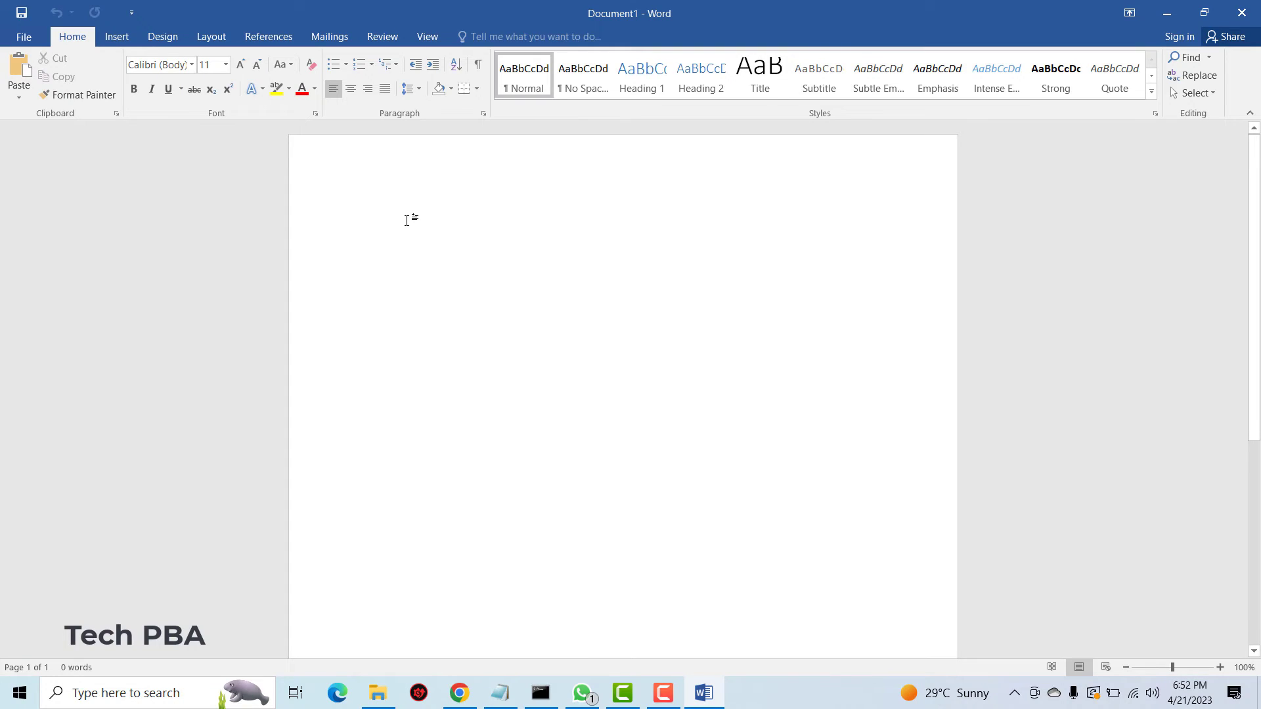
Insert the forest-path Image photo from Pictures, placed 6.5" wide by 4.33" high.
{"action": "left_click", "coordinate": [119, 37]}
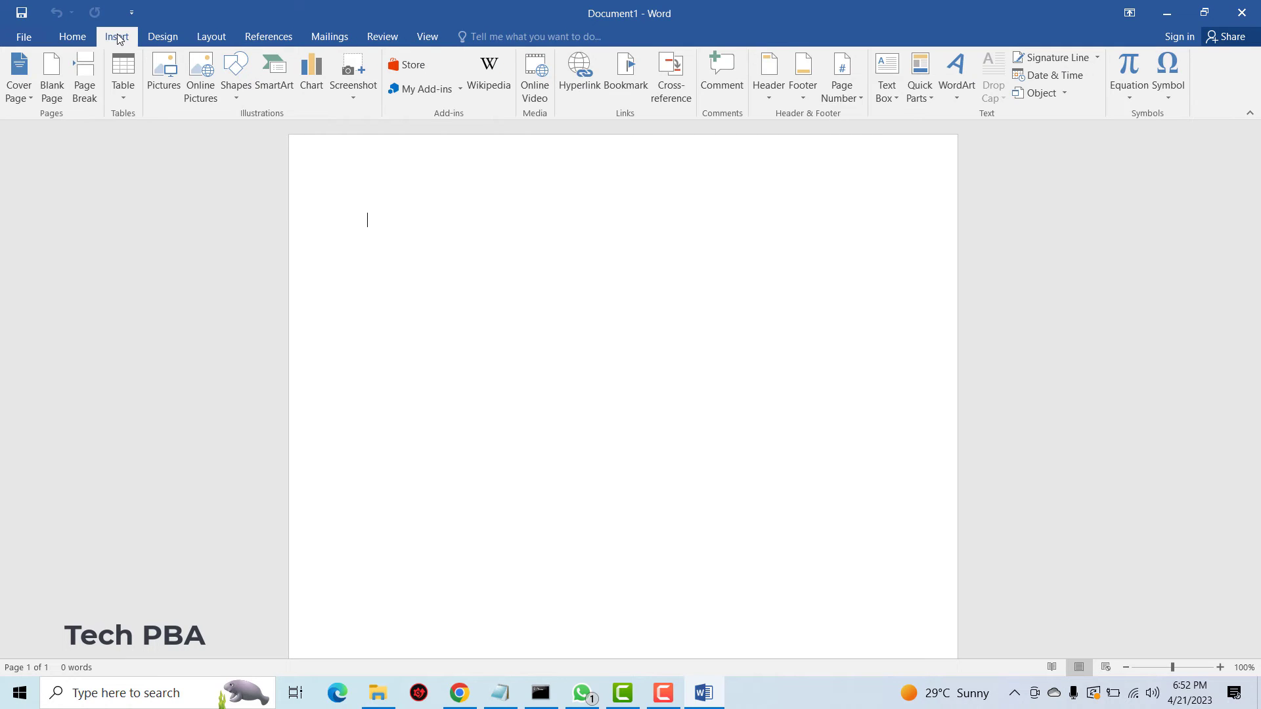
{"action": "left_click", "coordinate": [164, 78]}
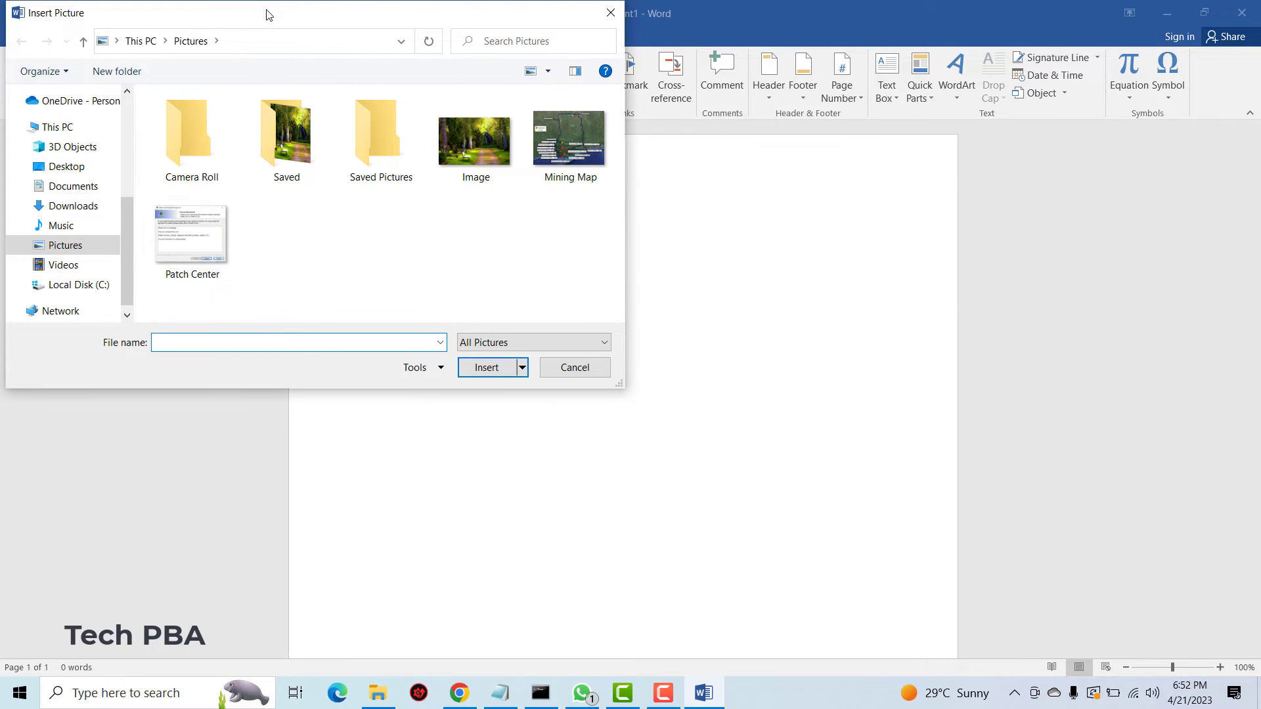
{"action": "left_click_drag", "start_coordinate": [266, 14], "coordinate": [342, 84]}
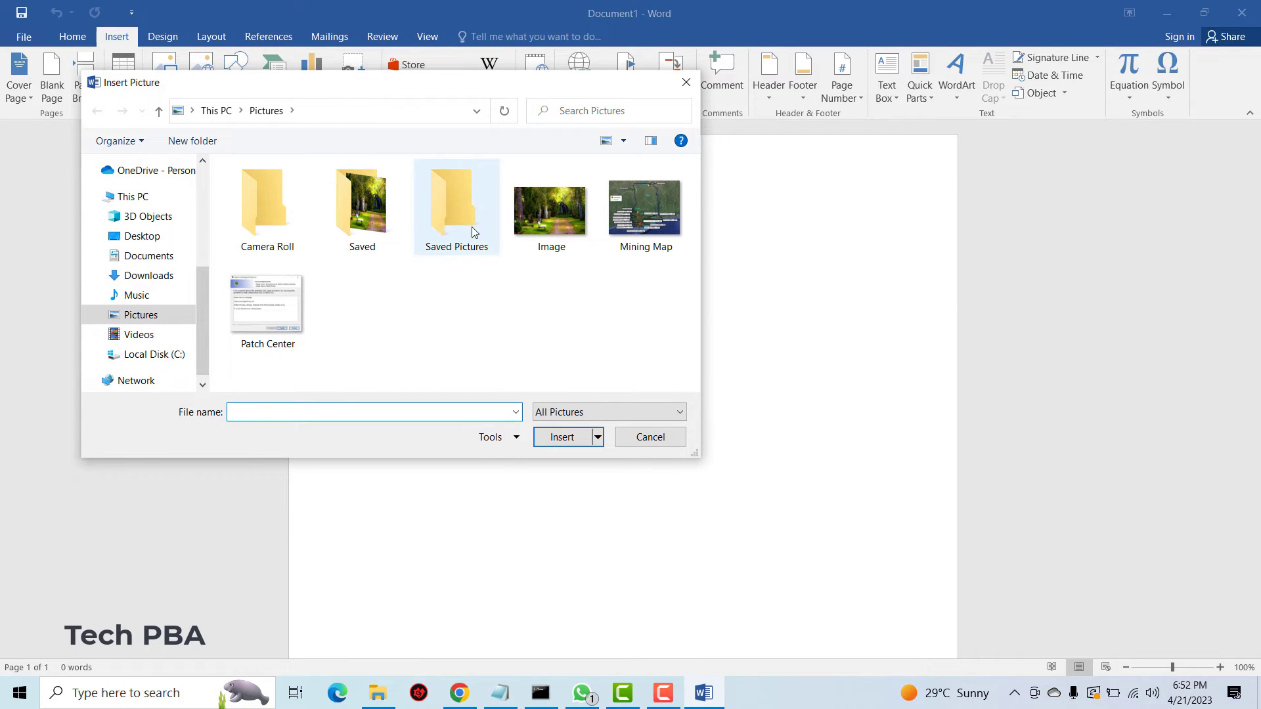
{"action": "left_click", "coordinate": [557, 218]}
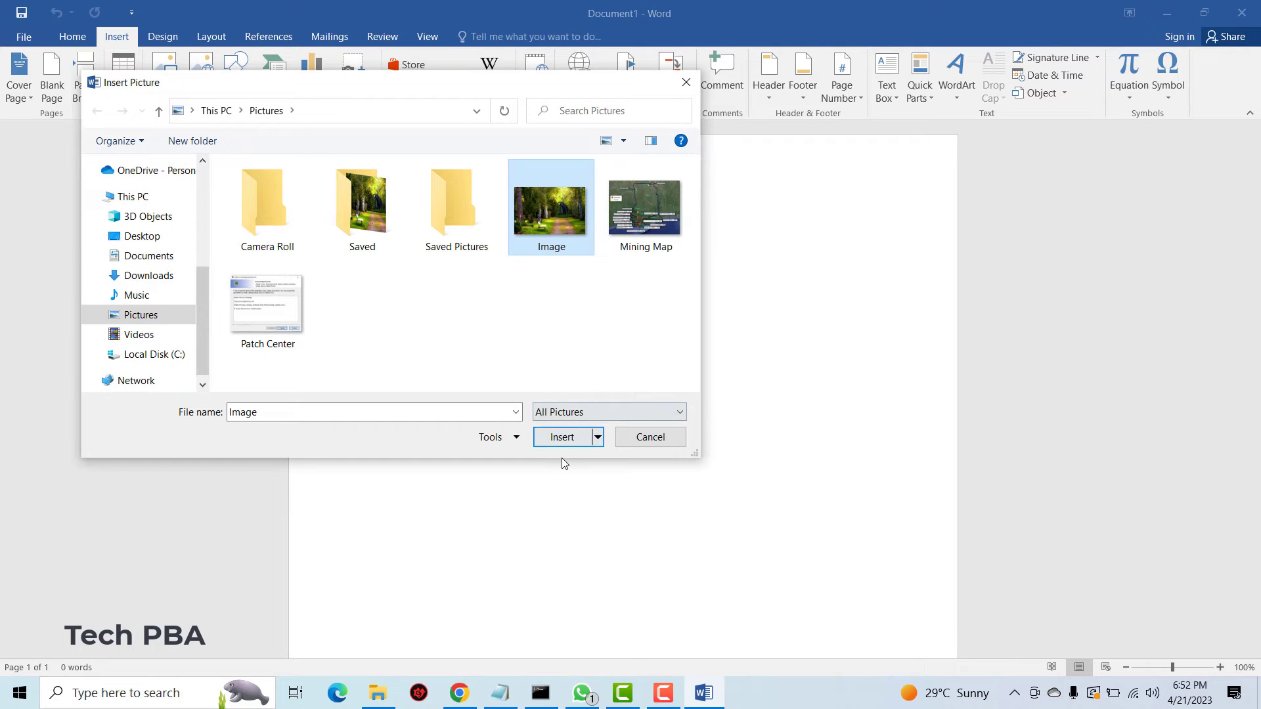
{"action": "left_click", "coordinate": [563, 437]}
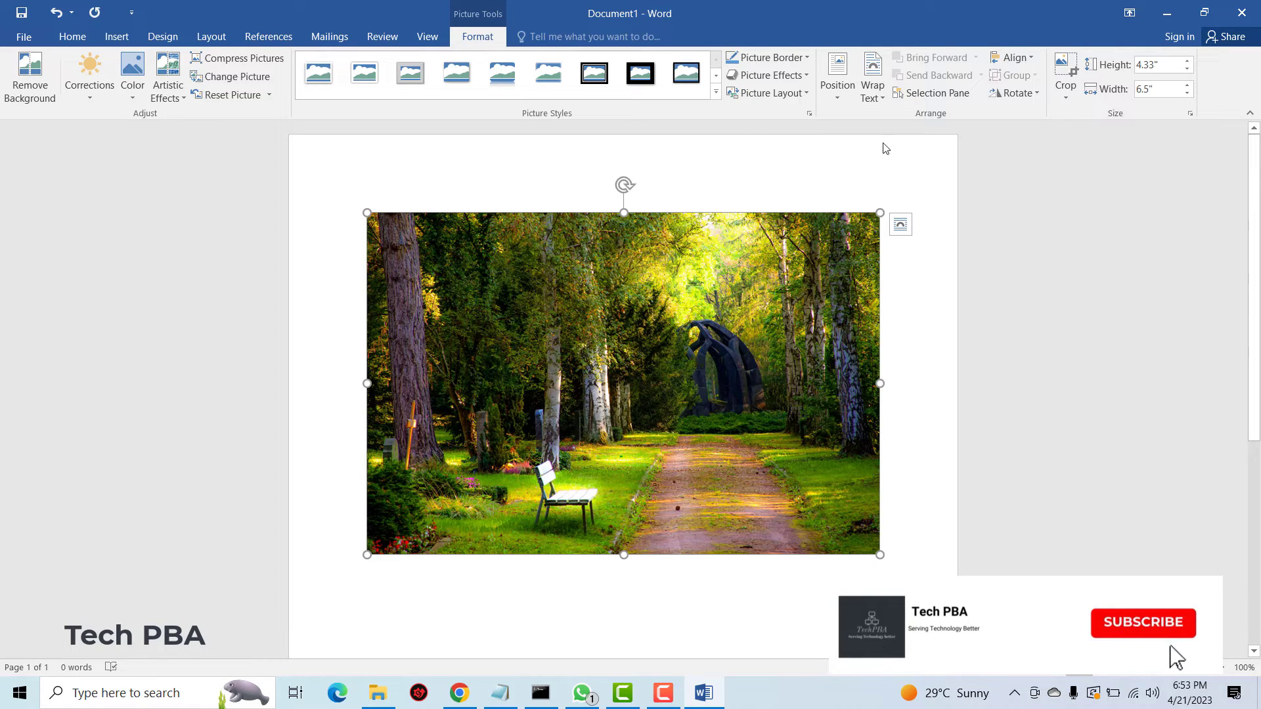
Save the Word document with the forest photo as 'Image to word' in Desktop\Test.
{"action": "scroll", "coordinate": [1256, 218], "scroll_direction": "down", "scroll_amount": 1}
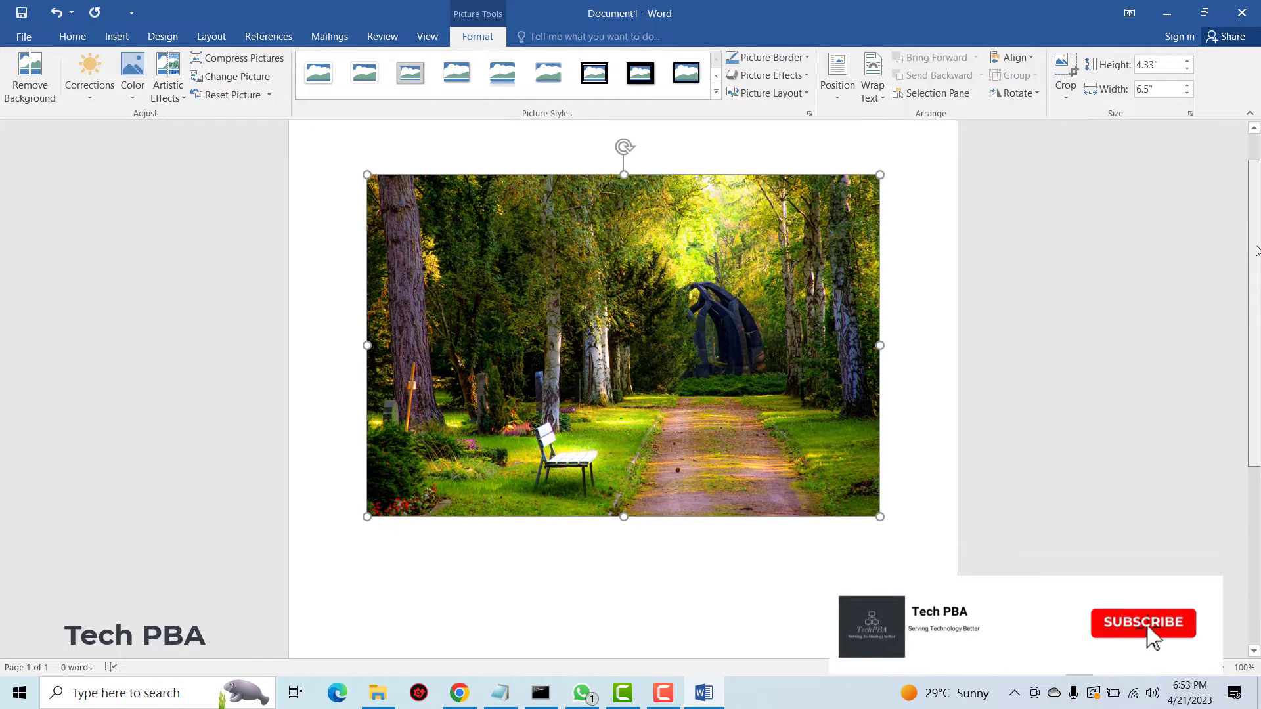
{"action": "scroll", "coordinate": [1255, 219], "scroll_direction": "up", "scroll_amount": 1}
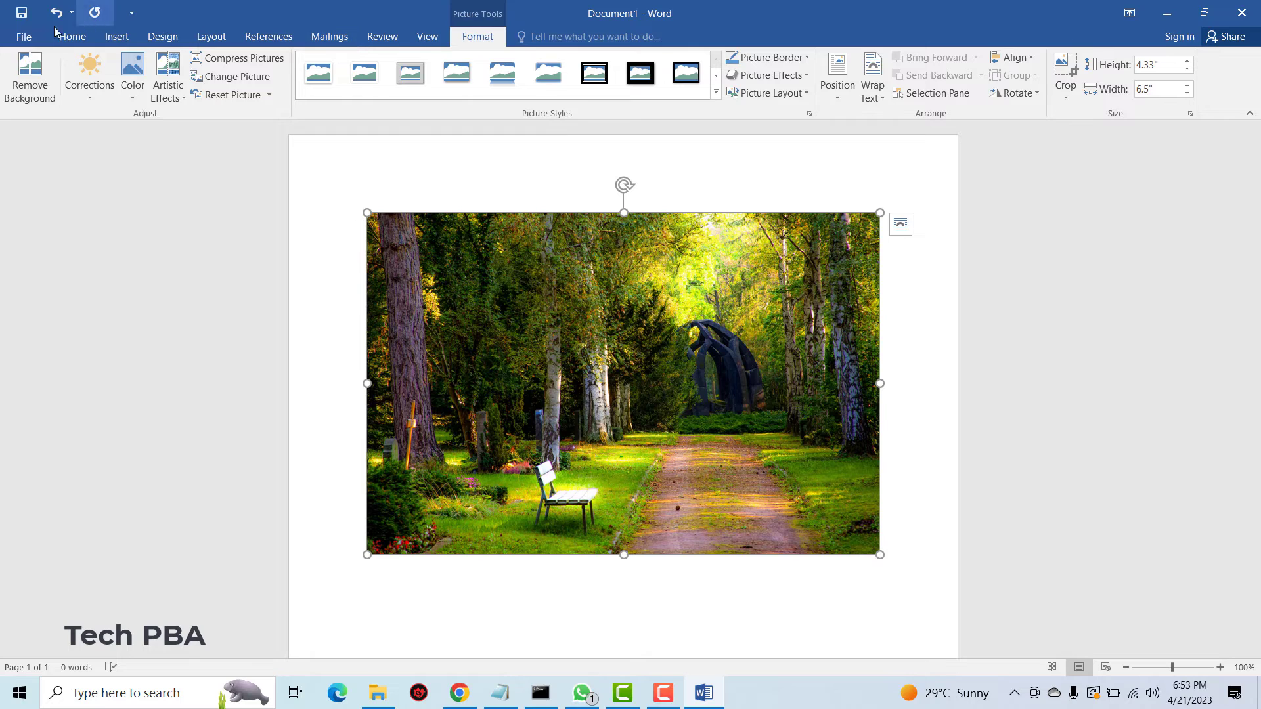
{"action": "left_click", "coordinate": [24, 38]}
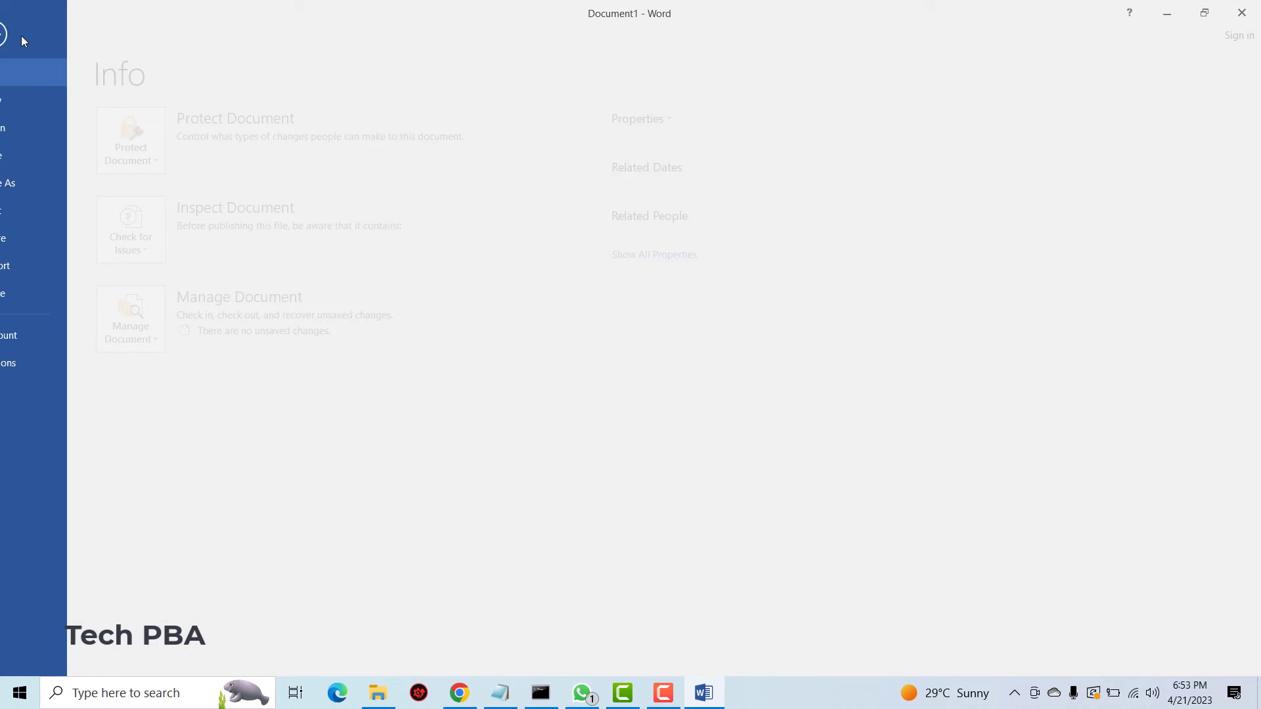
{"action": "left_click", "coordinate": [33, 191]}
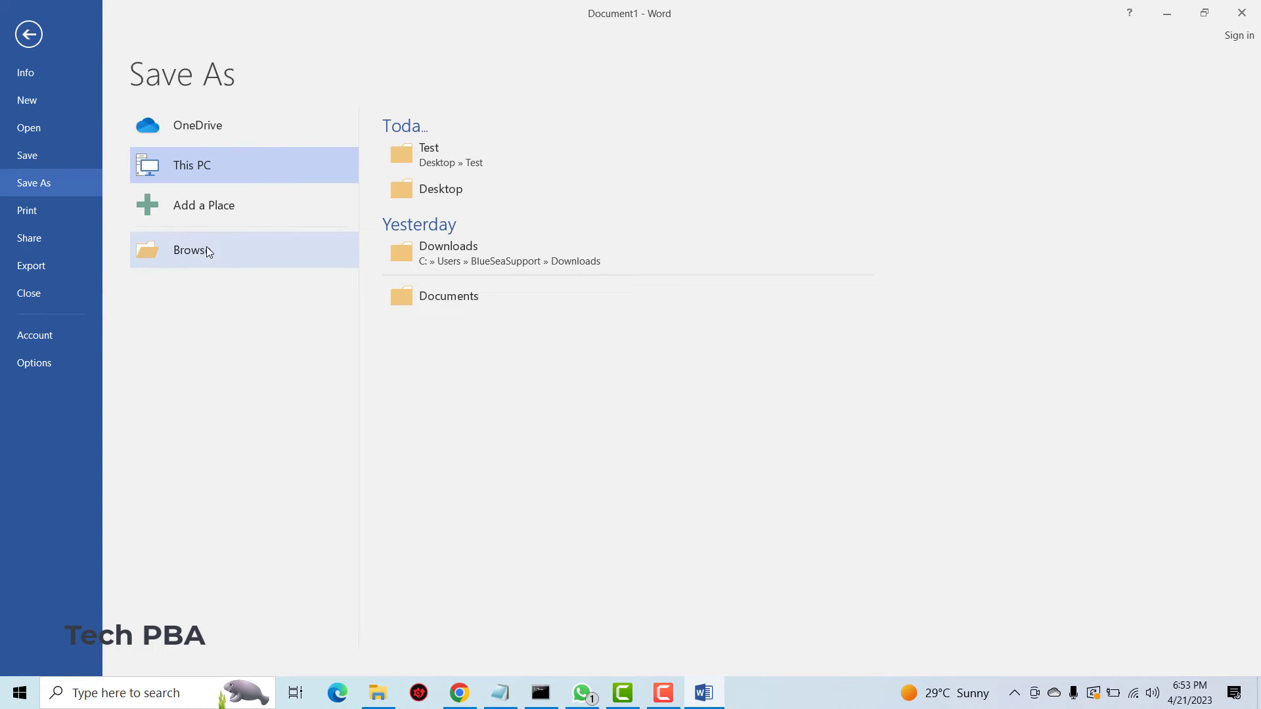
{"action": "left_click", "coordinate": [227, 249]}
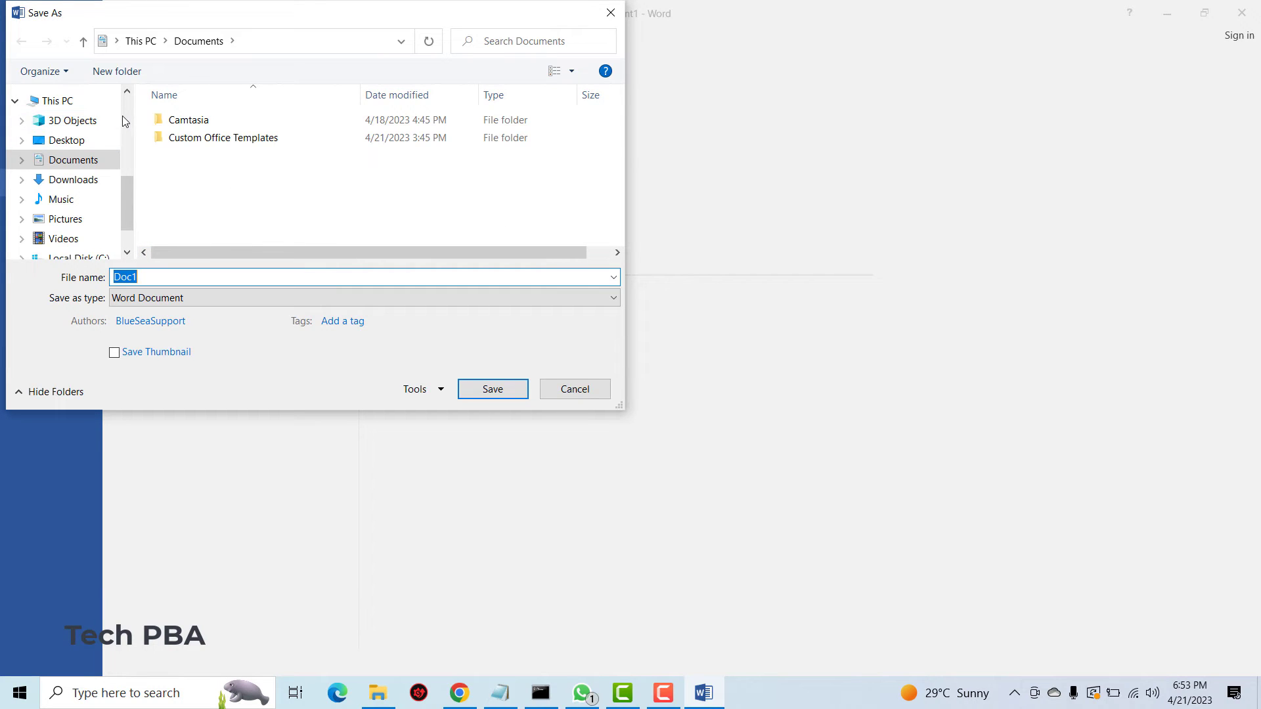
{"action": "left_click", "coordinate": [125, 116]}
{"action": "scroll", "coordinate": [125, 116], "scroll_direction": "up", "scroll_amount": 2}
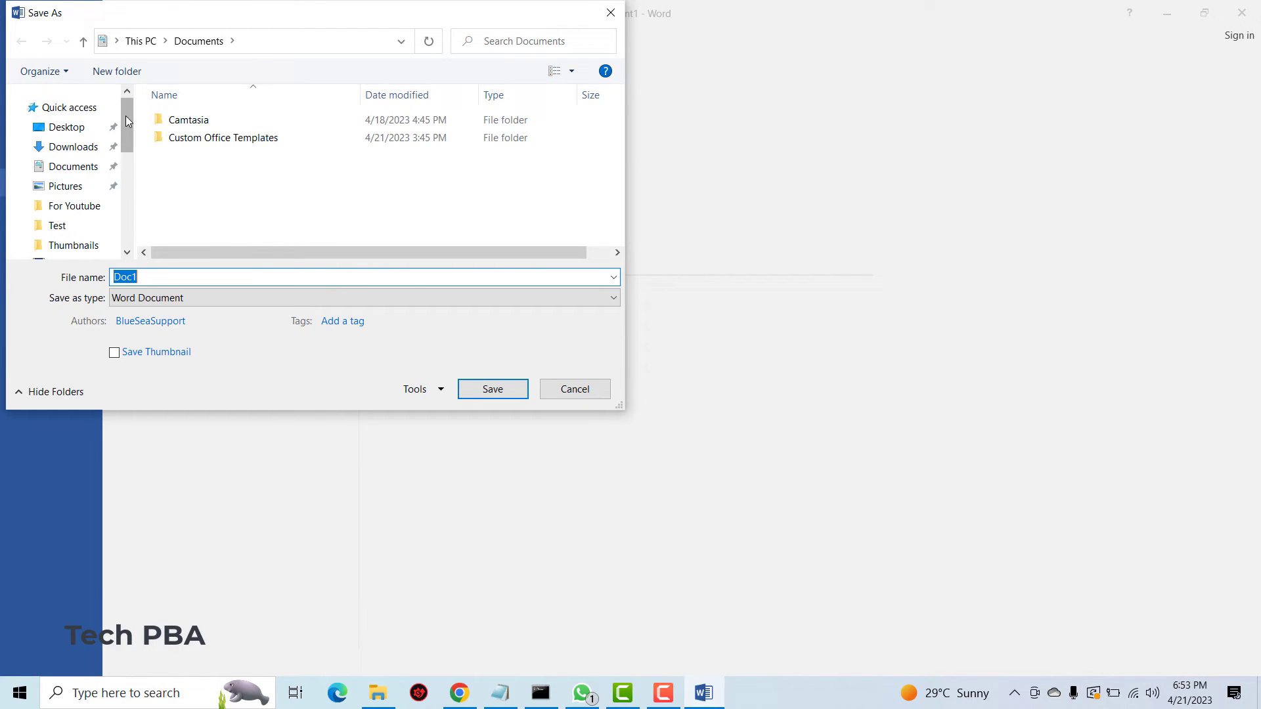
{"action": "left_click", "coordinate": [63, 226]}
{"action": "double_click", "coordinate": [157, 278]}
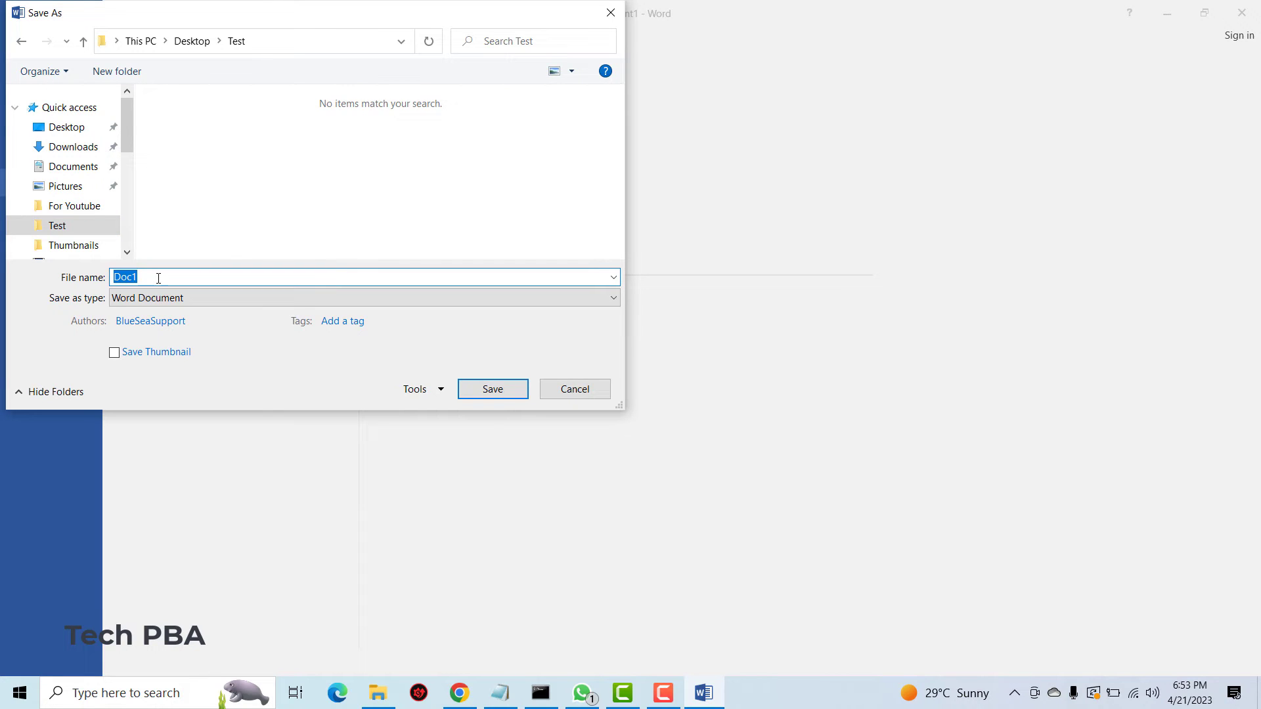
{"action": "key", "text": "BackSpace"}
{"action": "left_click", "coordinate": [494, 392]}
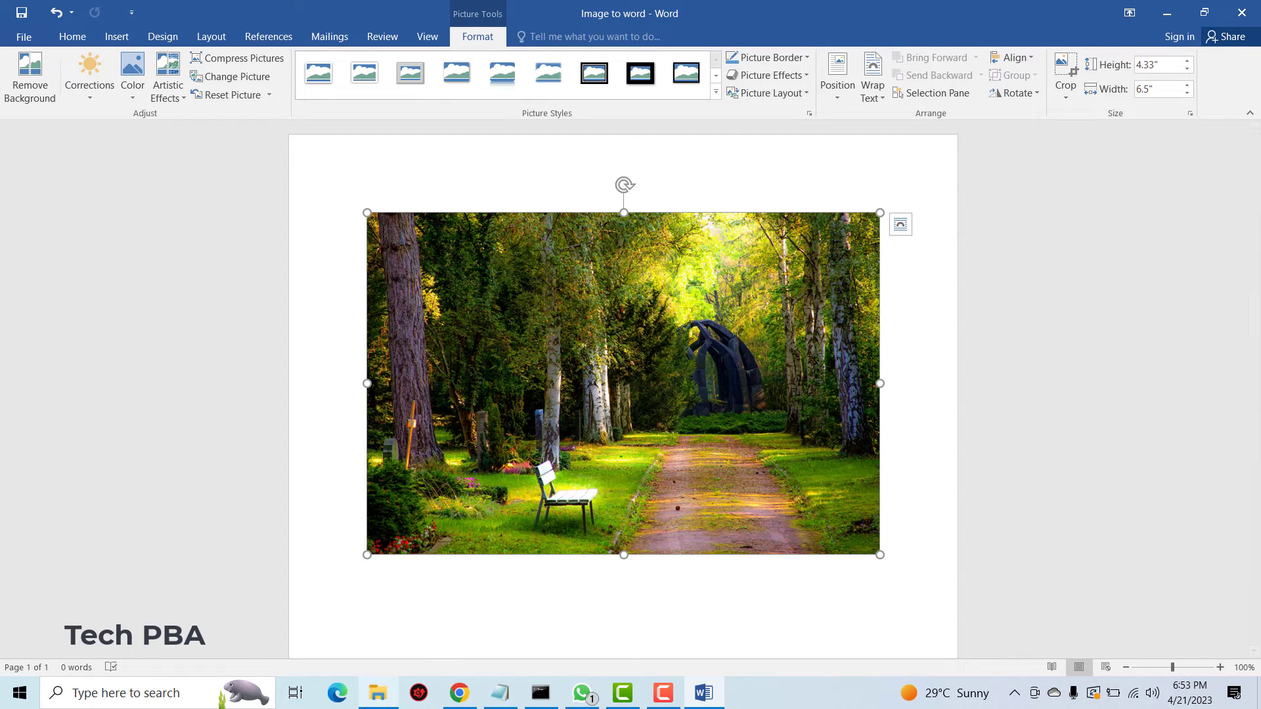
Check in File Explorer that 'Image to word' in Test is 0.97 MB, then minimize Explorer.
{"action": "left_click", "coordinate": [378, 693]}
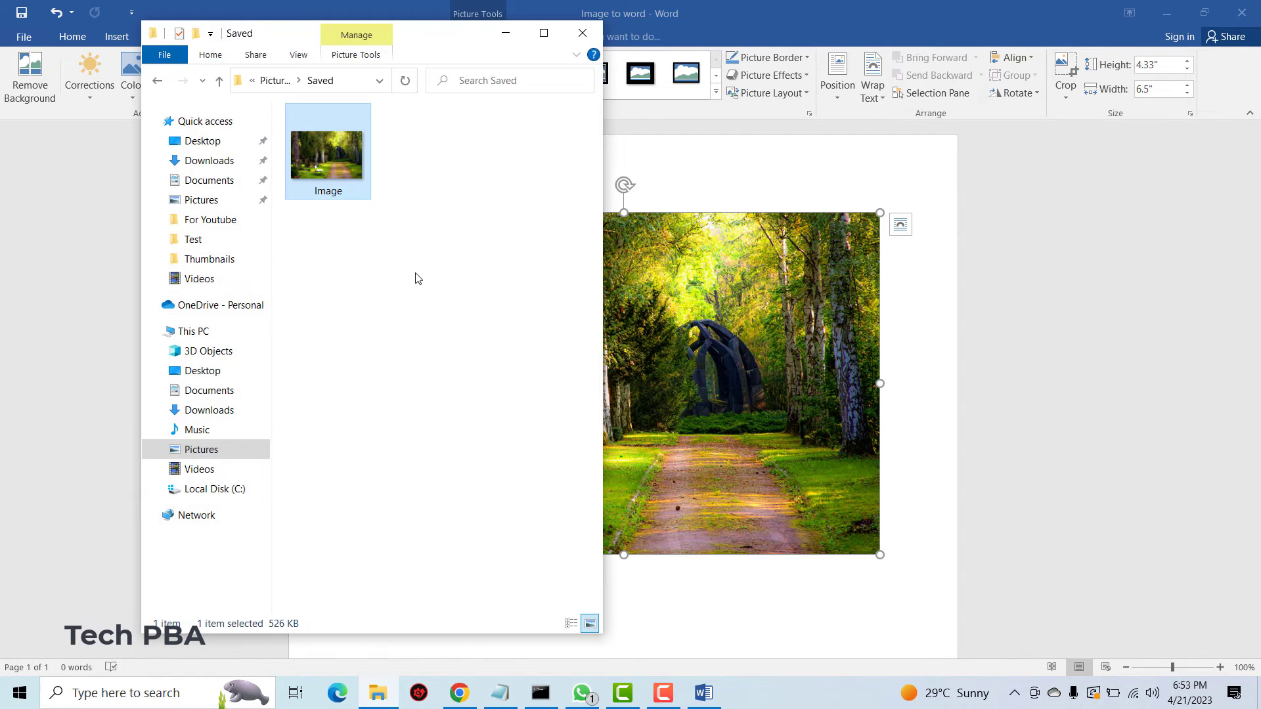
{"action": "left_click", "coordinate": [194, 241]}
{"action": "left_click", "coordinate": [320, 138]}
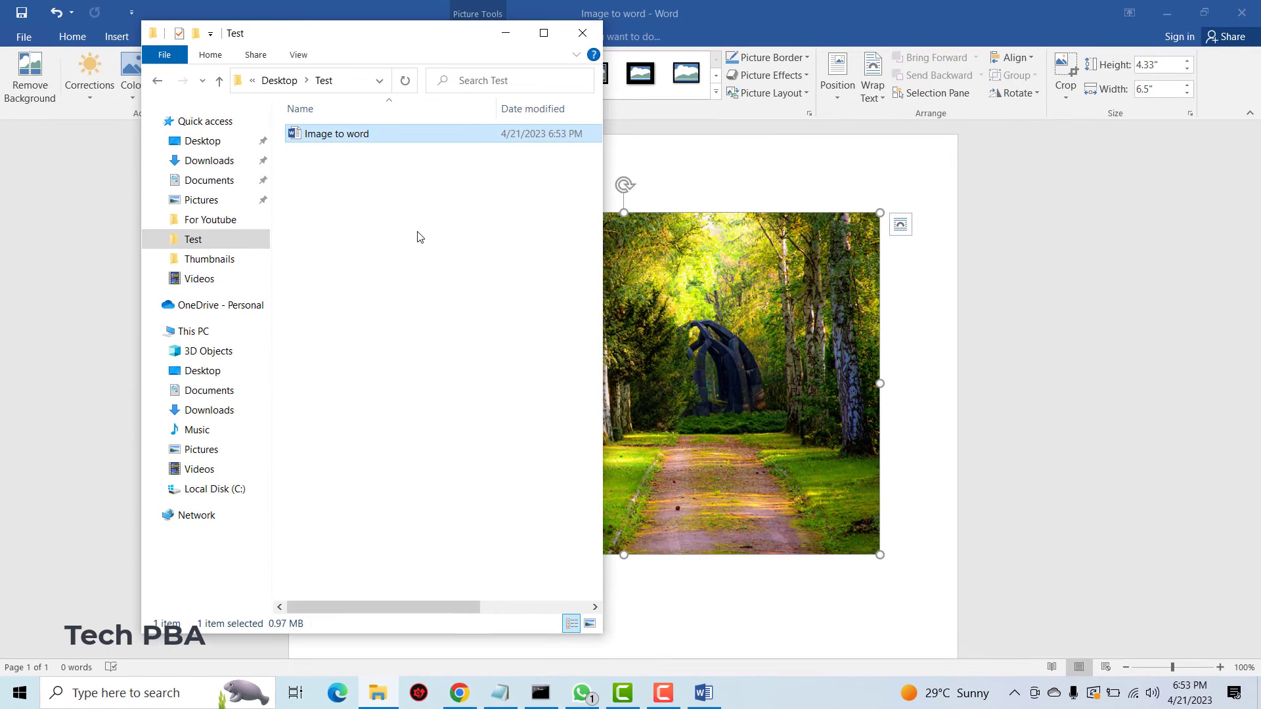
{"action": "left_click", "coordinate": [505, 33]}
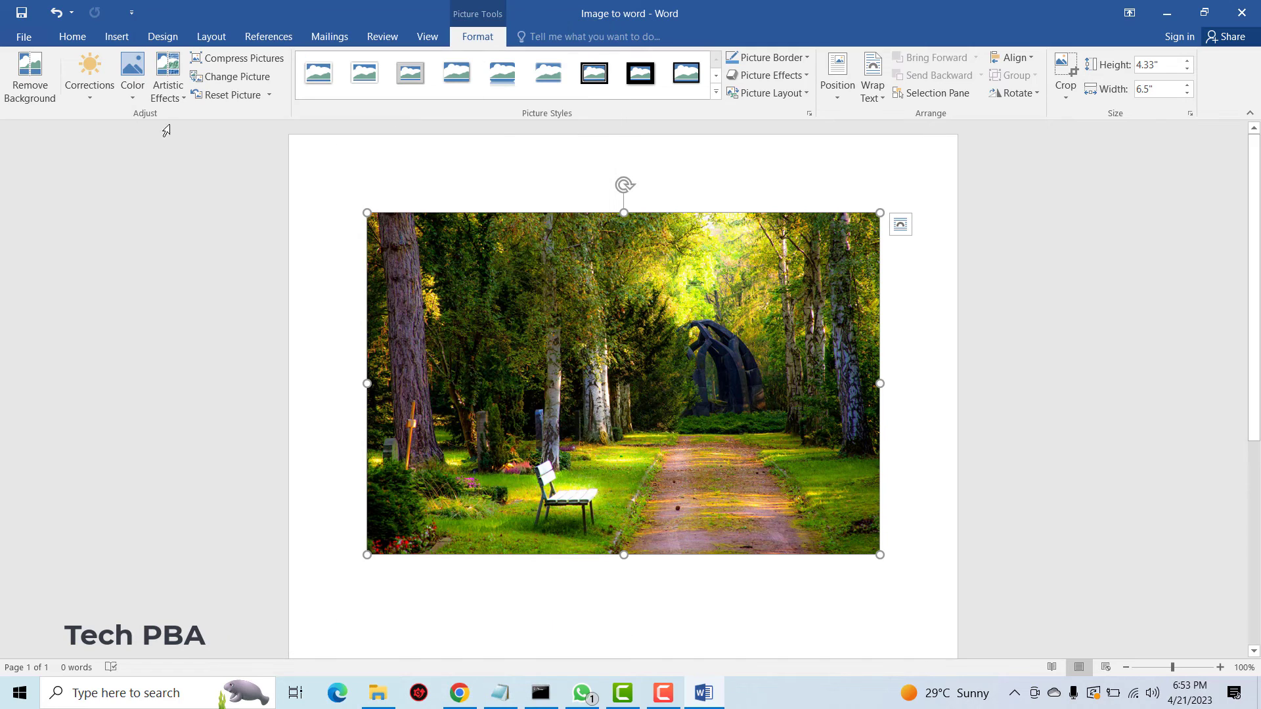
Export the document as 'Image to word' PDF into the same Test folder.
{"action": "left_click", "coordinate": [24, 37]}
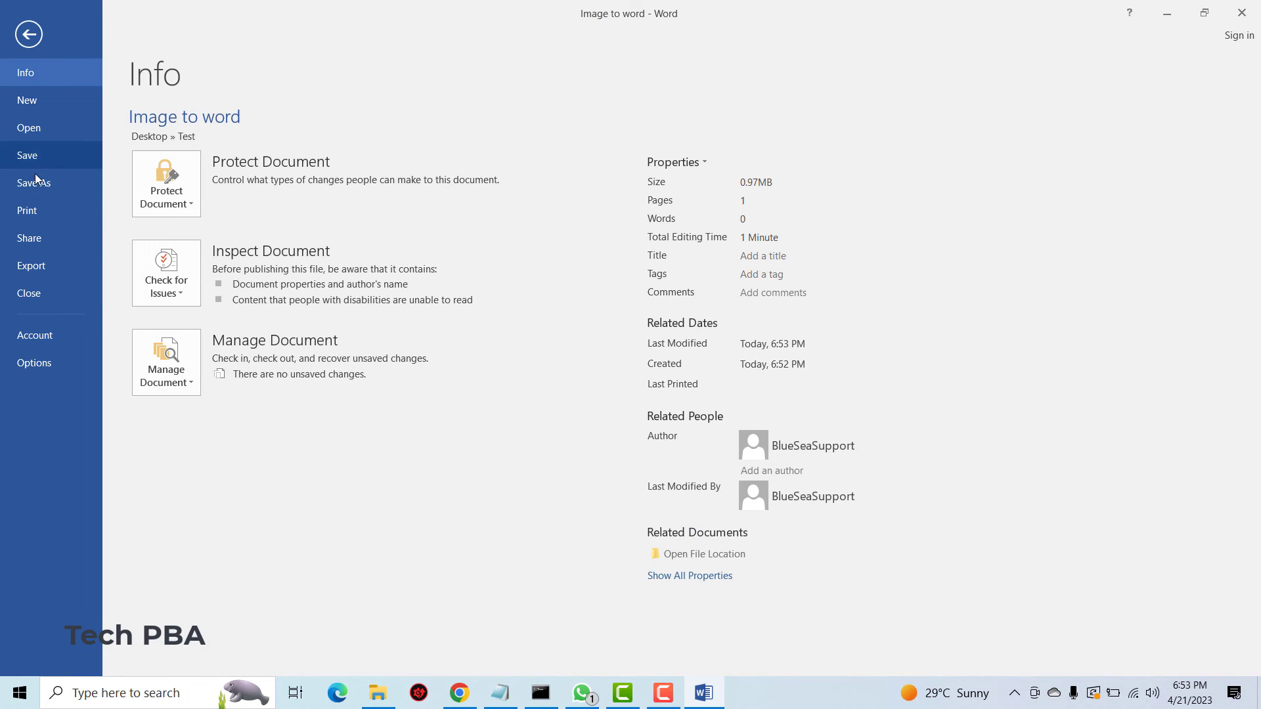
{"action": "left_click", "coordinate": [34, 186]}
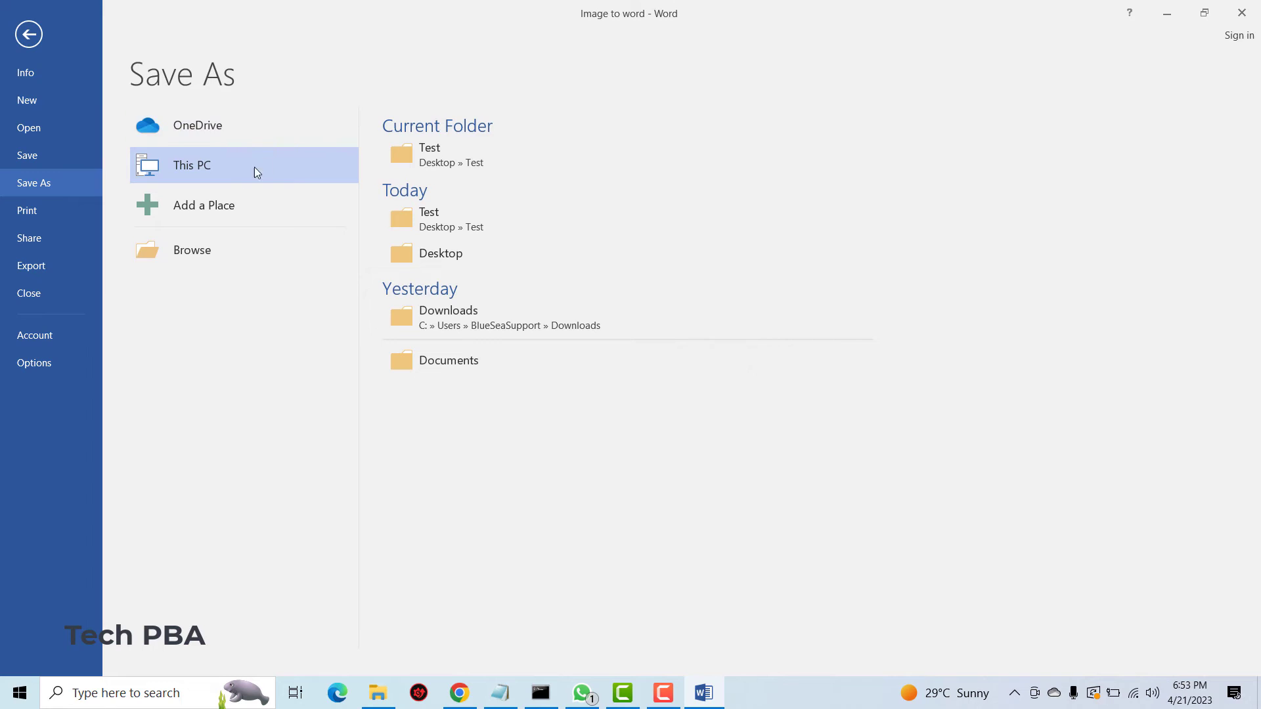
{"action": "left_click", "coordinate": [483, 161]}
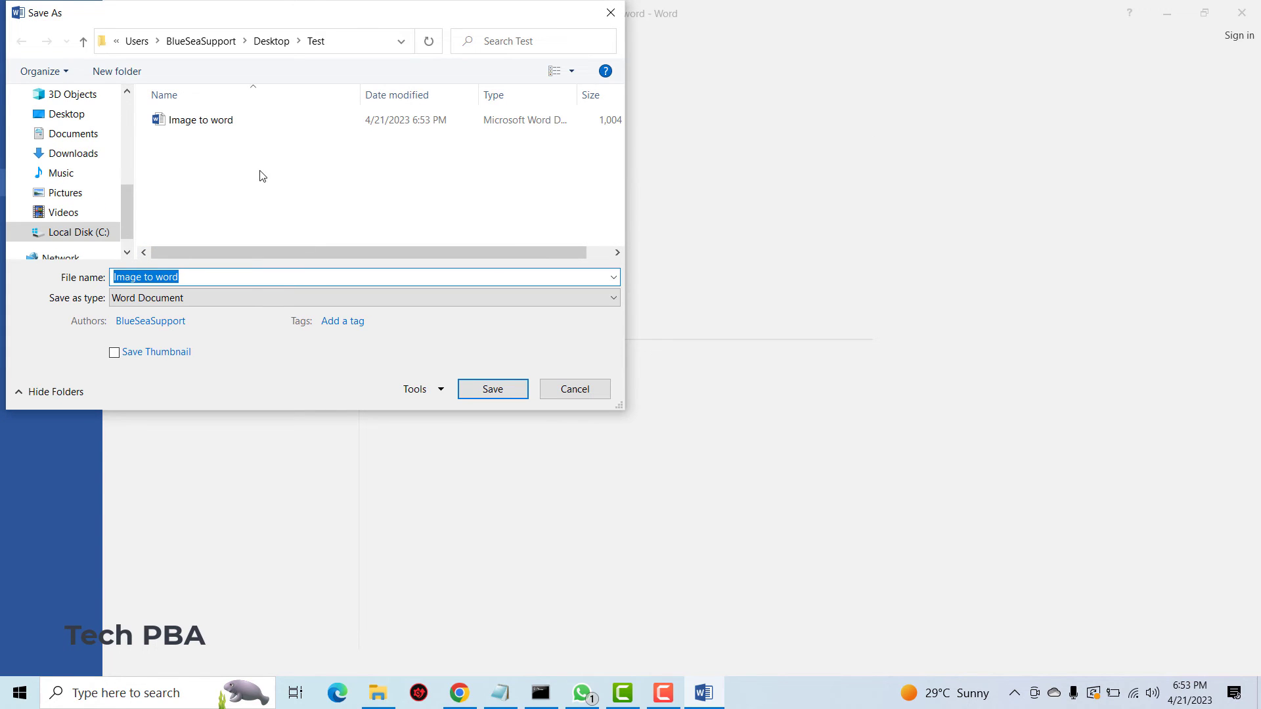
{"action": "left_click", "coordinate": [190, 301]}
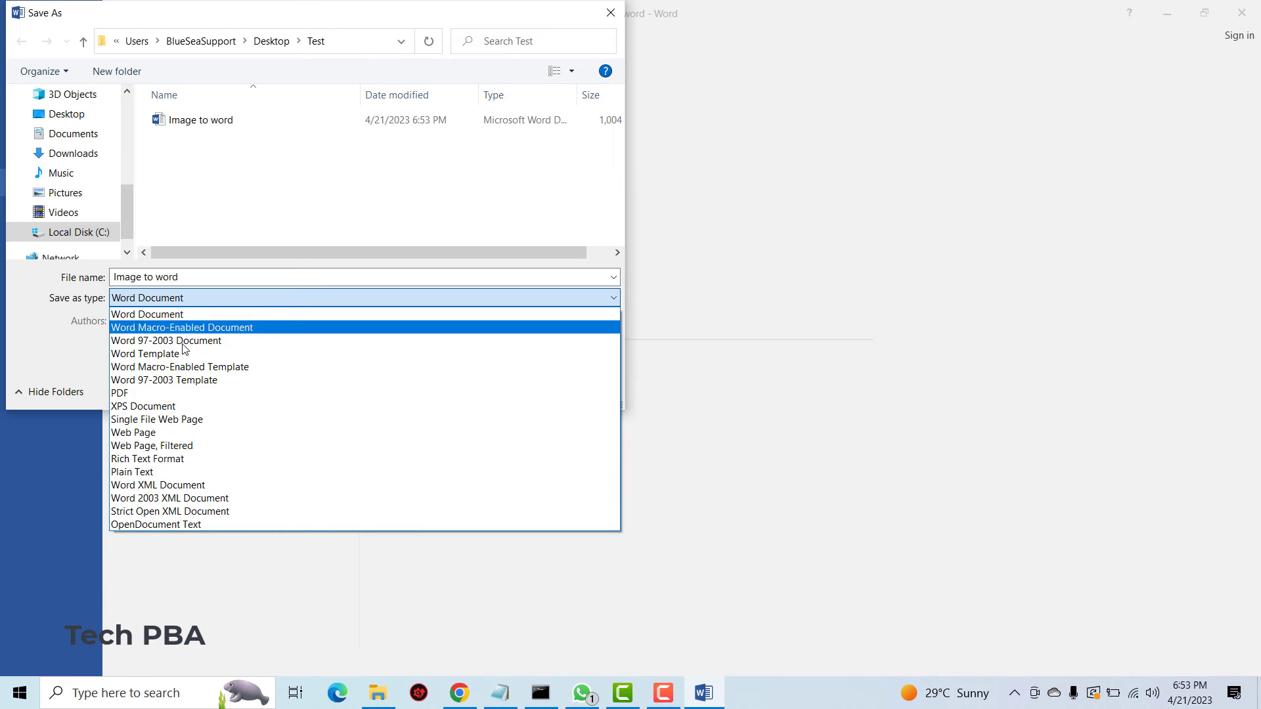
{"action": "left_click", "coordinate": [159, 393]}
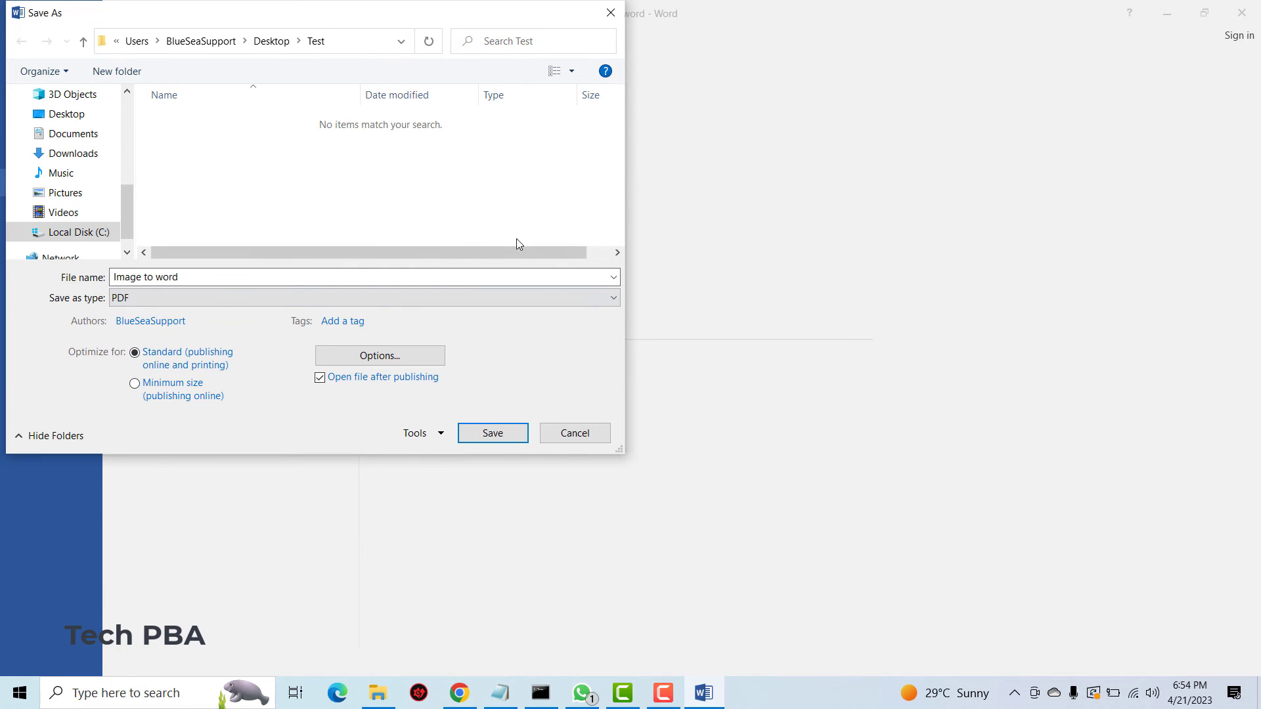
{"action": "left_click", "coordinate": [493, 433]}
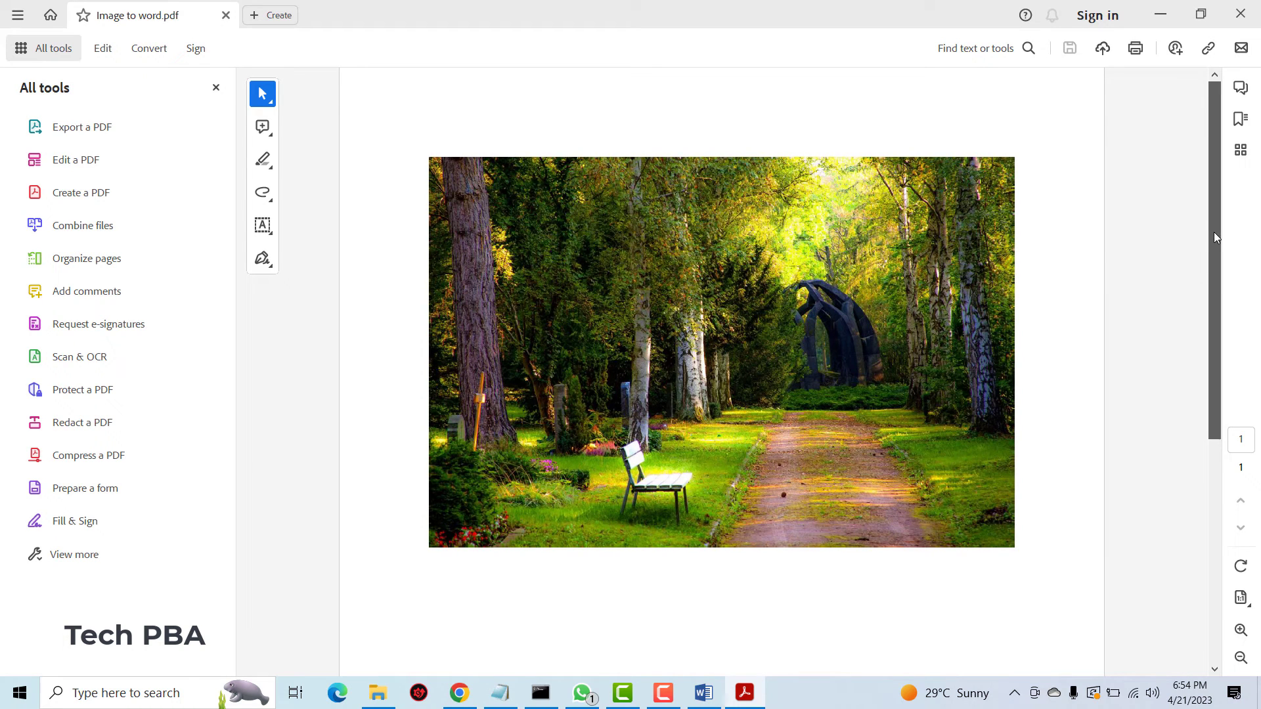
Scroll through the exported PDF in Acrobat, then bring back the Test folder in Explorer.
{"action": "left_click_drag", "start_coordinate": [1214, 239], "coordinate": [1207, 191]}
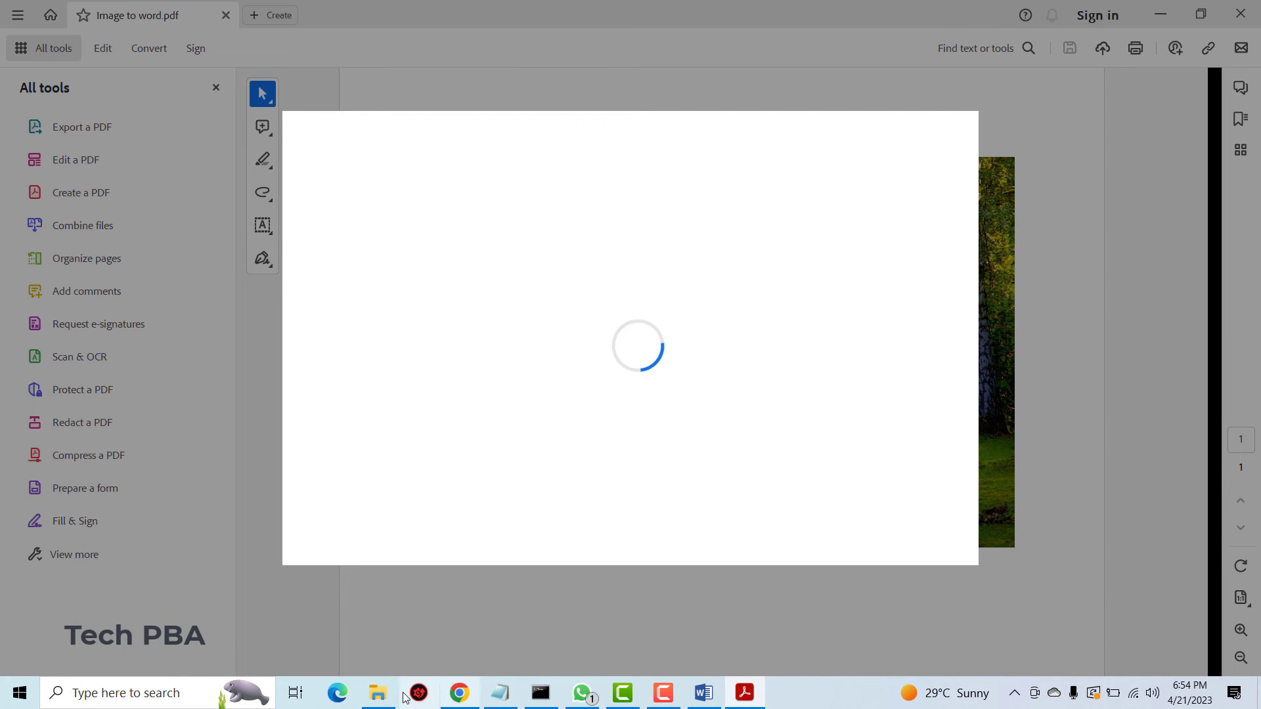
{"action": "left_click", "coordinate": [379, 694]}
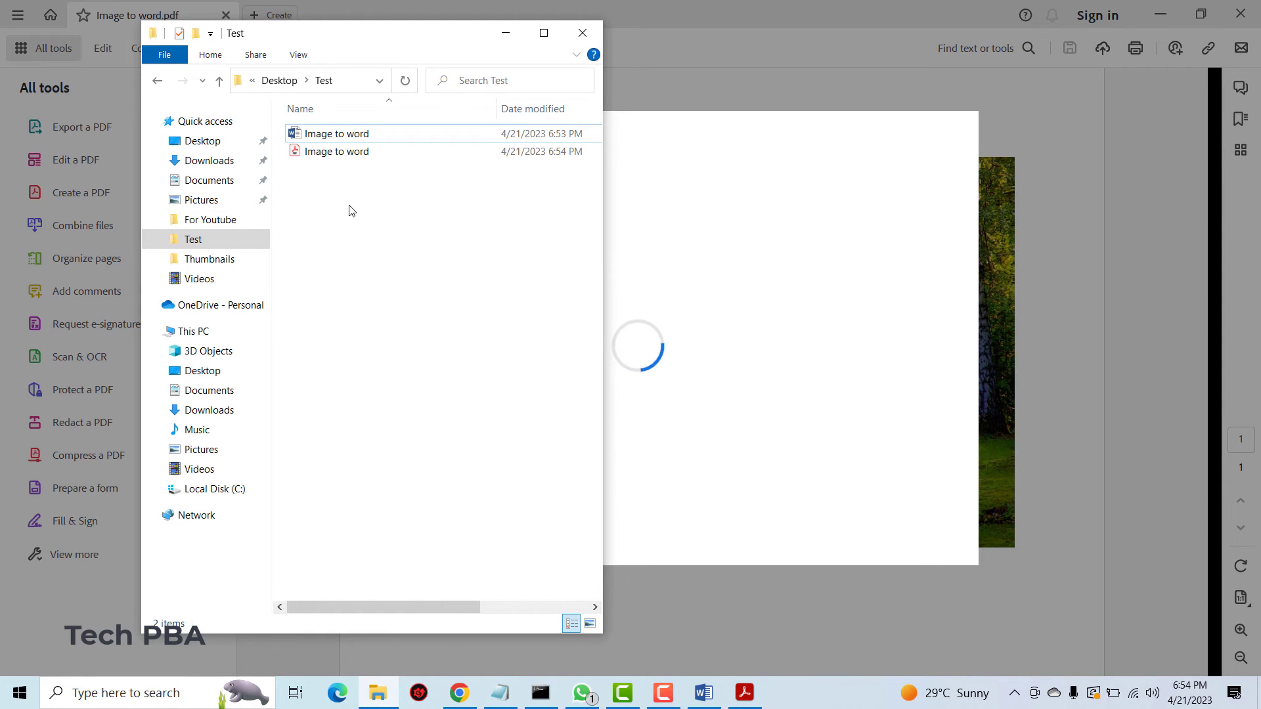
Compare file sizes: the PDF is 485 KB versus 0.97 MB for the Word document.
{"action": "left_click", "coordinate": [354, 158]}
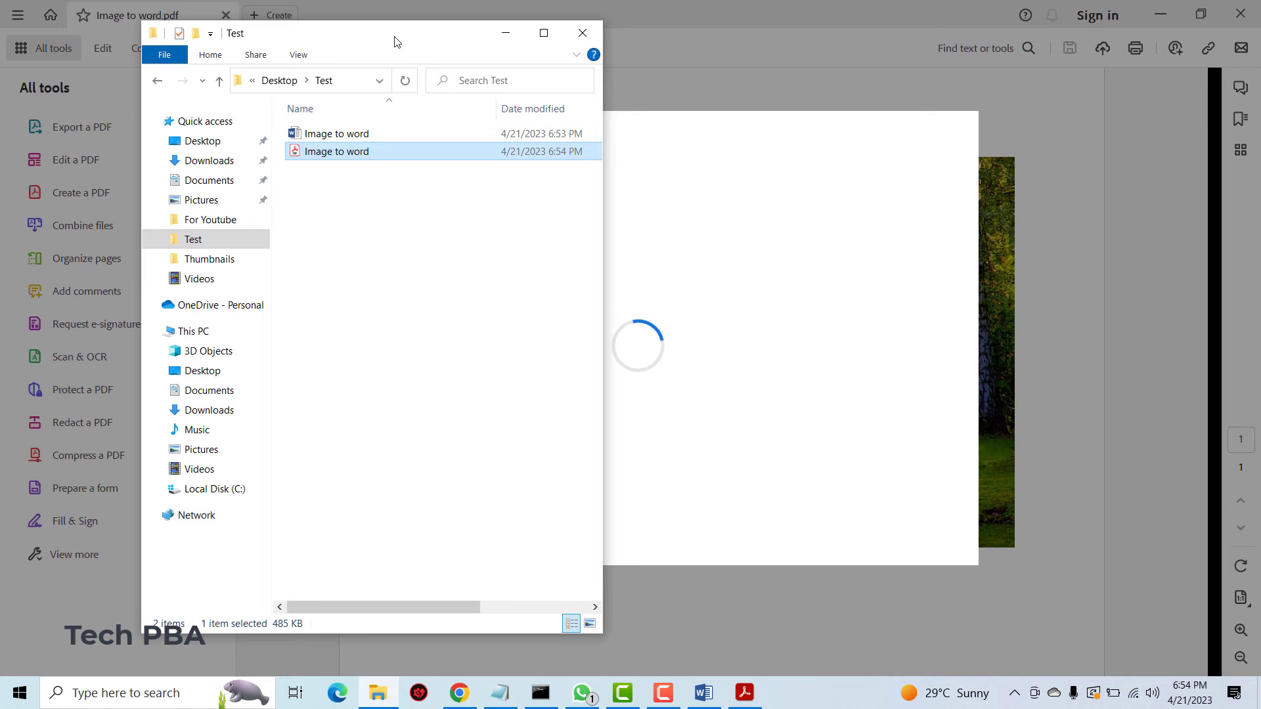
{"action": "left_click_drag", "start_coordinate": [473, 35], "coordinate": [599, 57]}
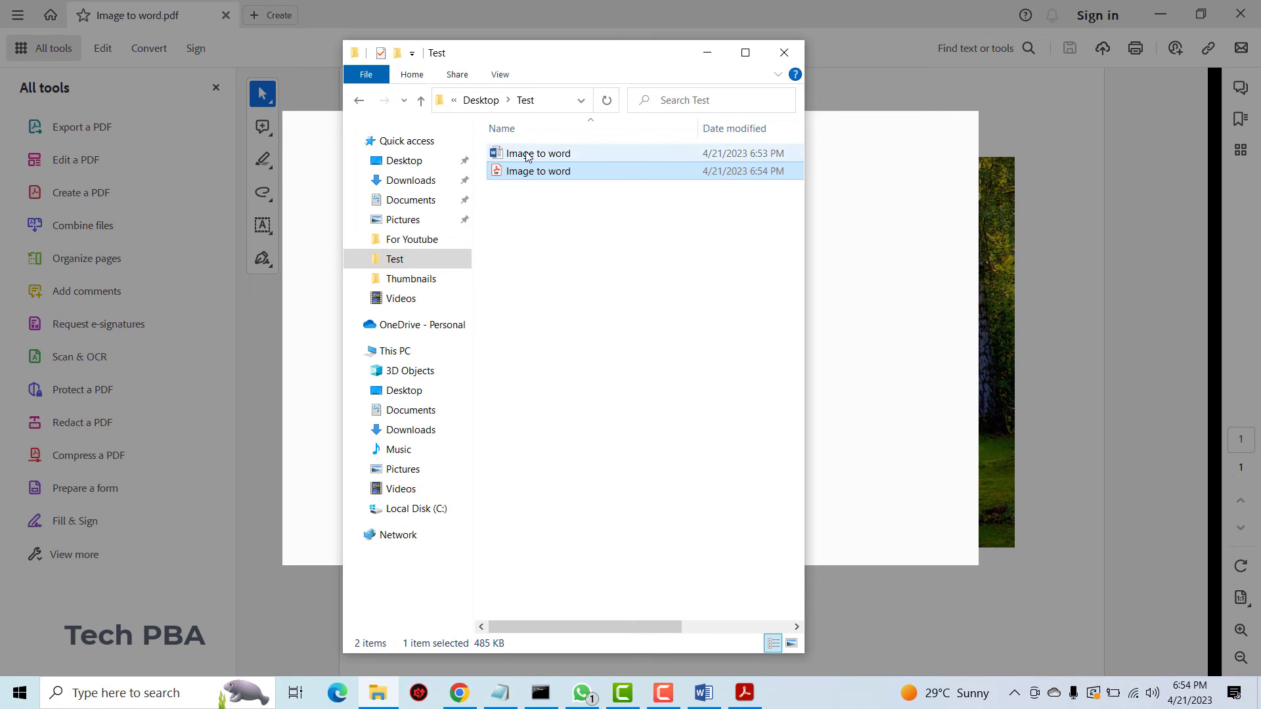
{"action": "left_click", "coordinate": [526, 154]}
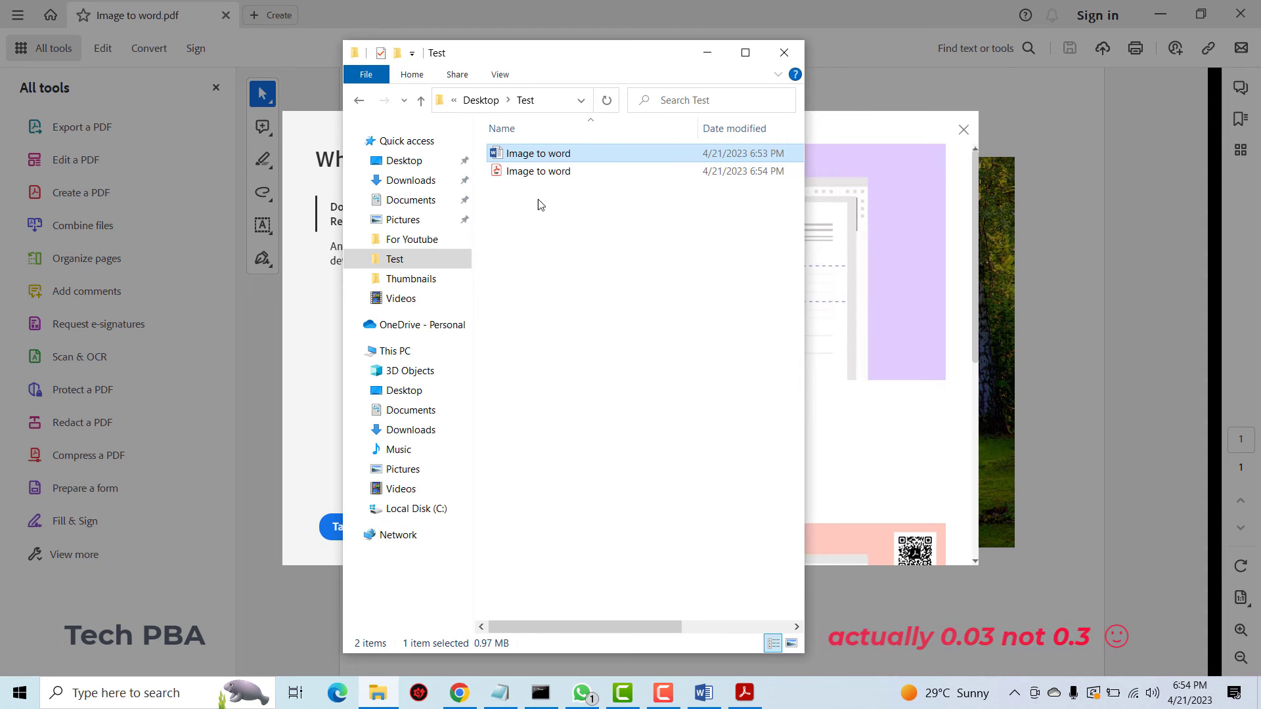
{"action": "left_click", "coordinate": [522, 173]}
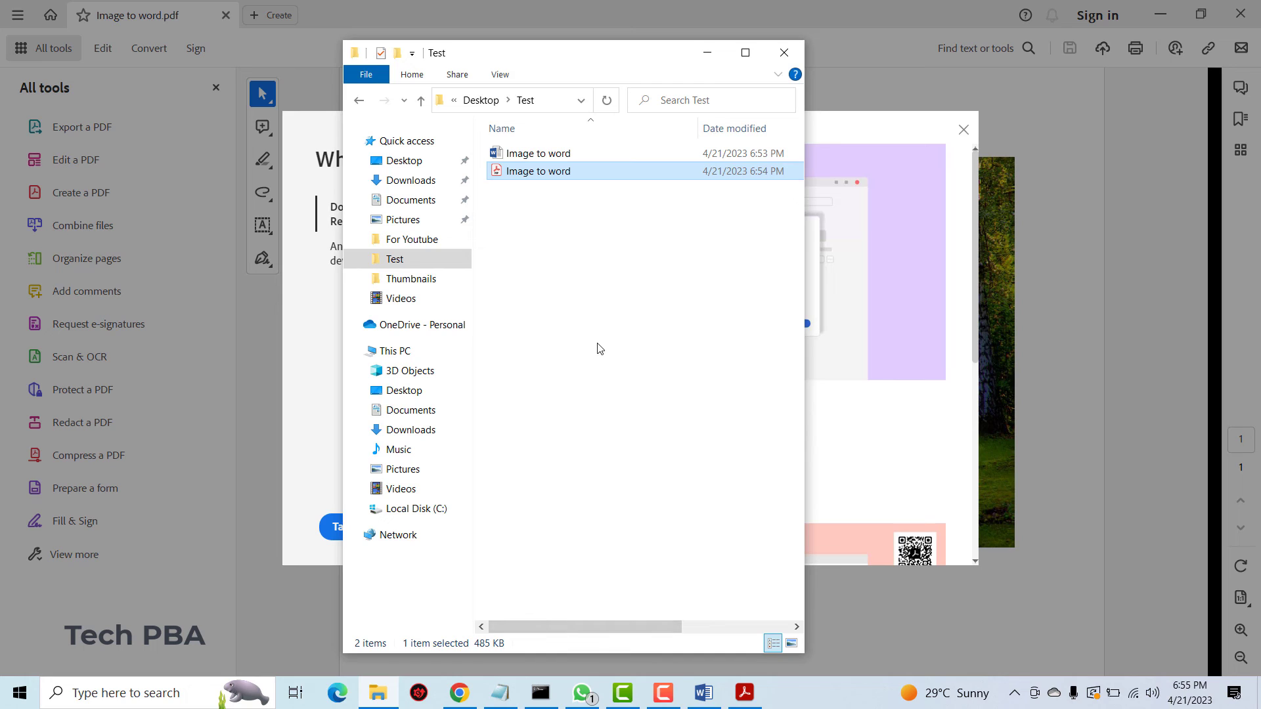
{"action": "left_click", "coordinate": [544, 278]}
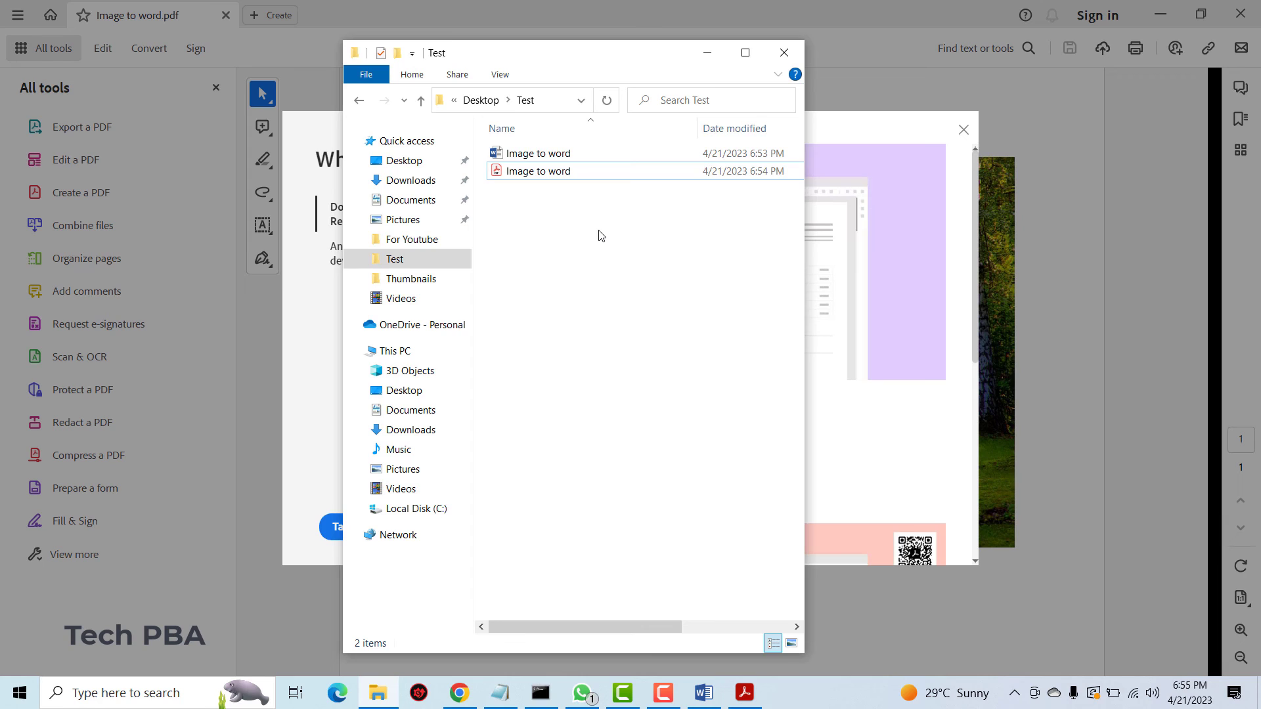
{"action": "left_click", "coordinate": [538, 175]}
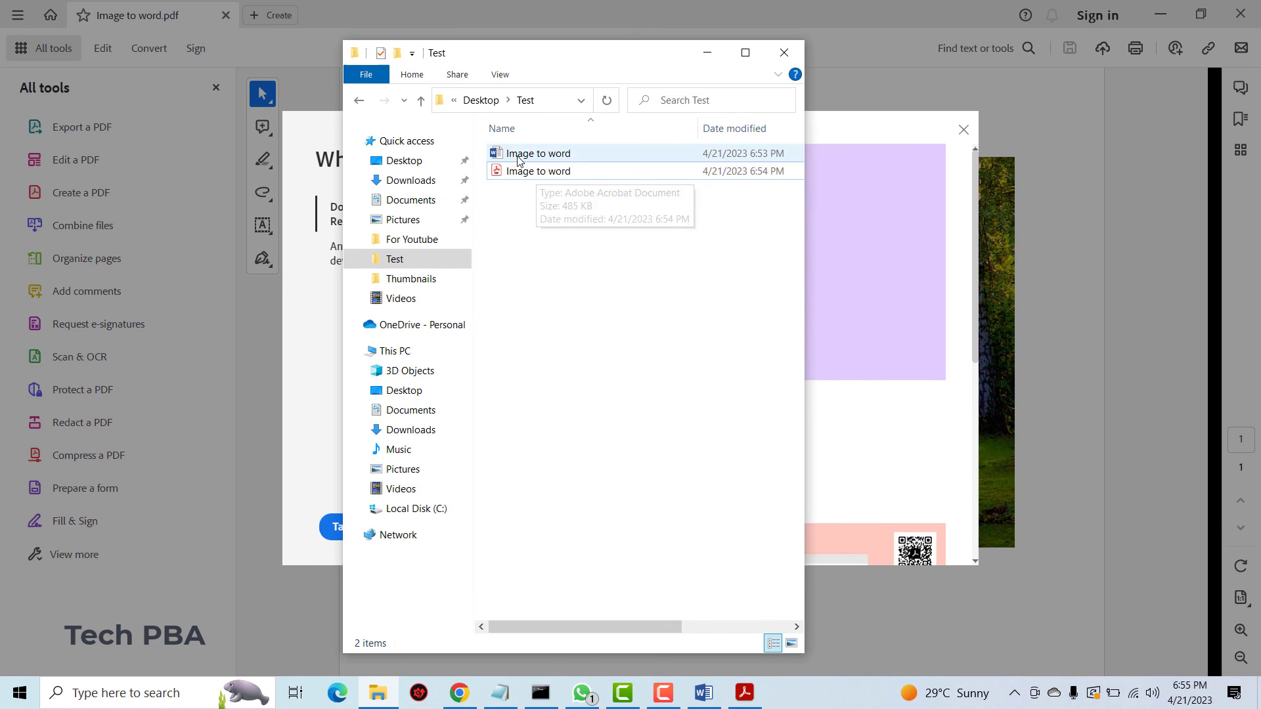
{"action": "left_click", "coordinate": [550, 196]}
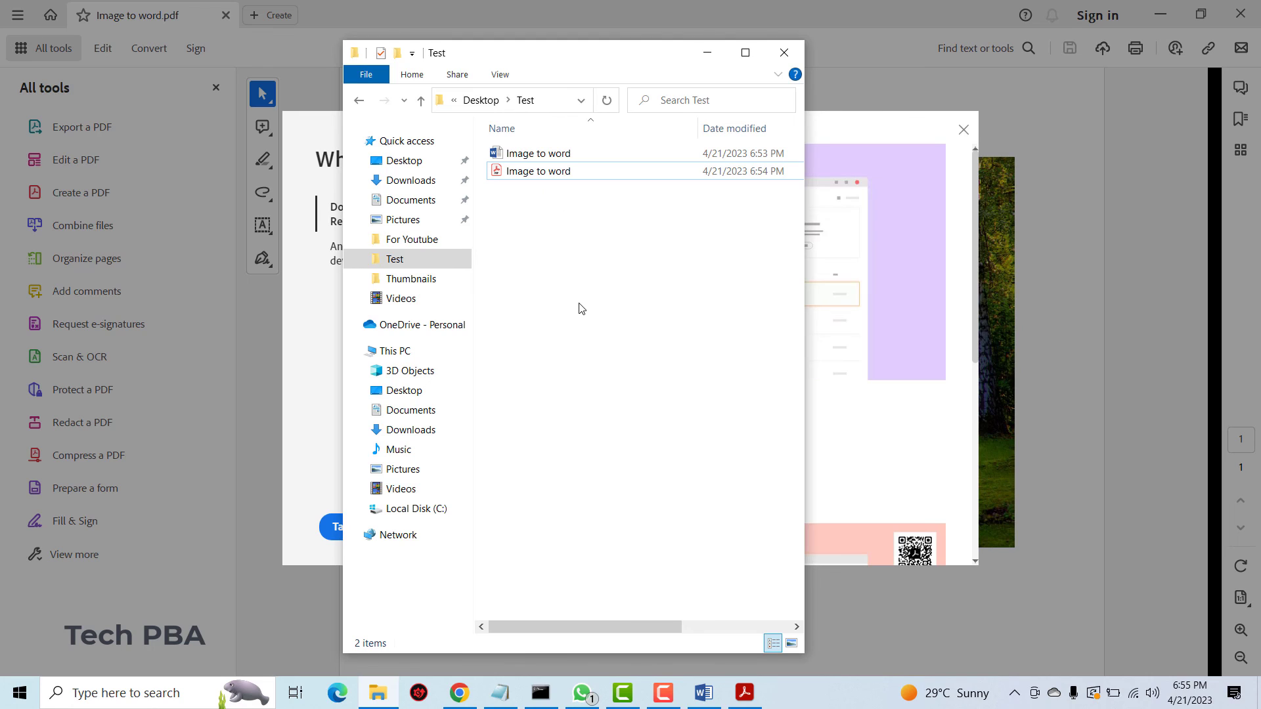